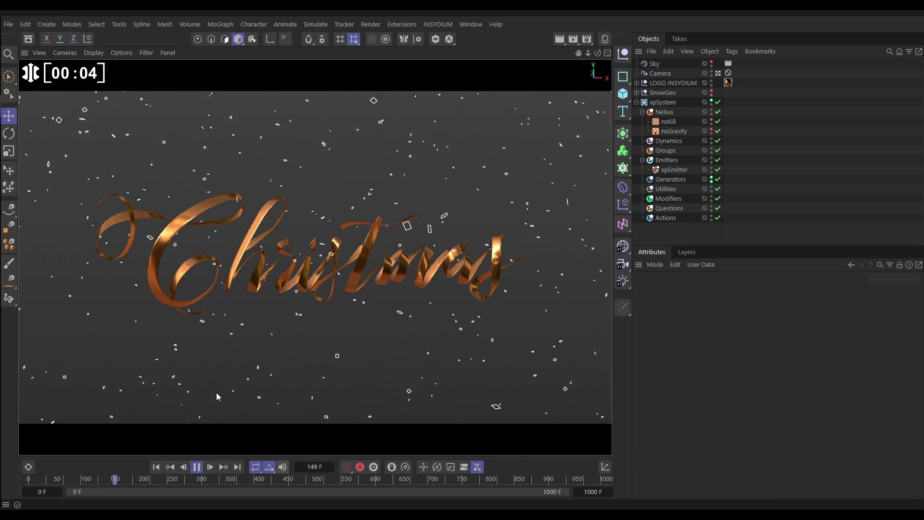
- Pause the snow and leave the Camera view, orbiting to see the emitter and camera
click(196, 466)
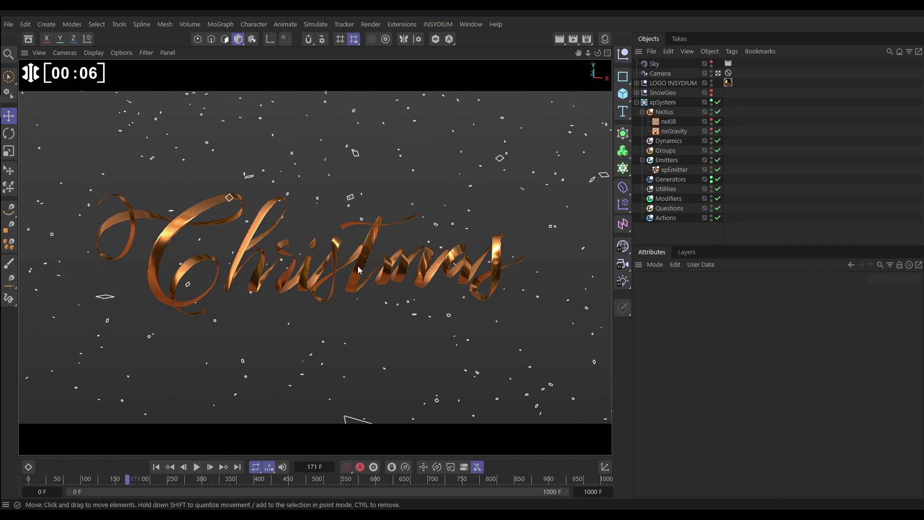
click(718, 73)
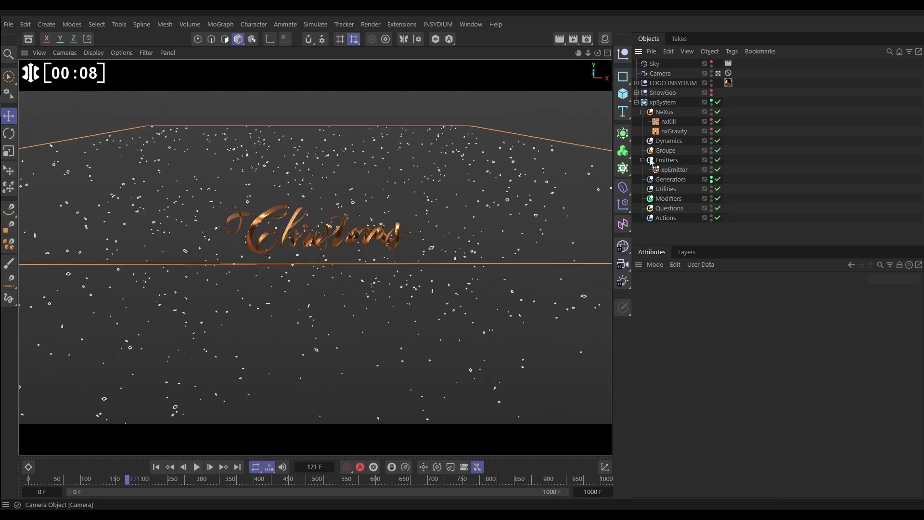
click(718, 73)
alt+drag(252, 285, 317, 269)
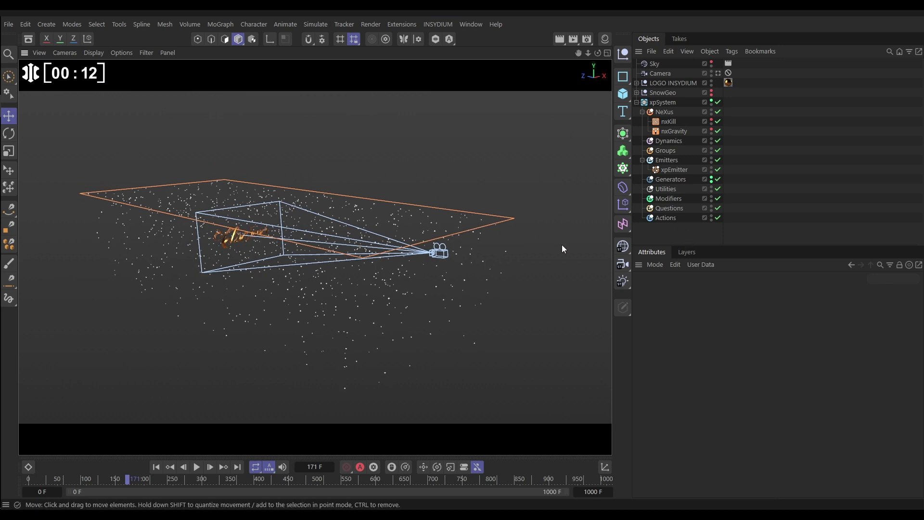
- Select xpEmitter and review its emission: birthrate 1000, speed 0 cm, radius 0.9 cm ±0.5 cm
click(681, 171)
click(720, 292)
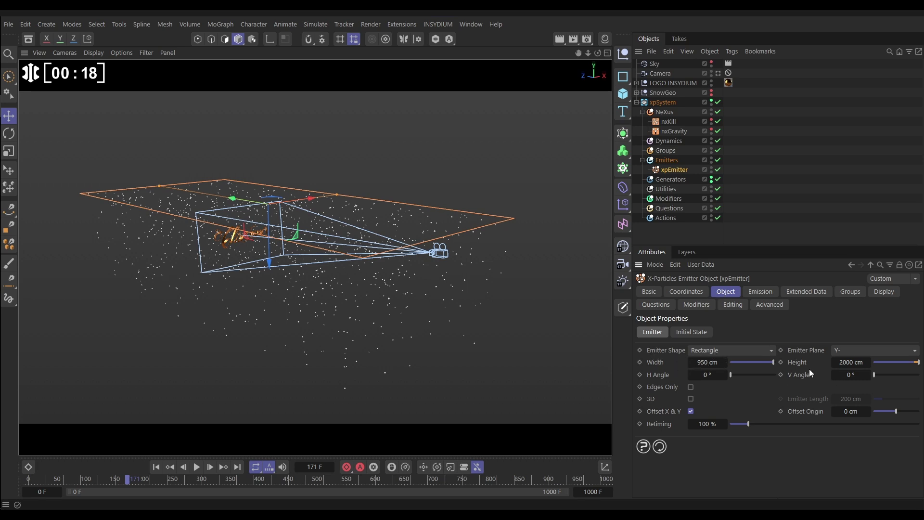
click(756, 291)
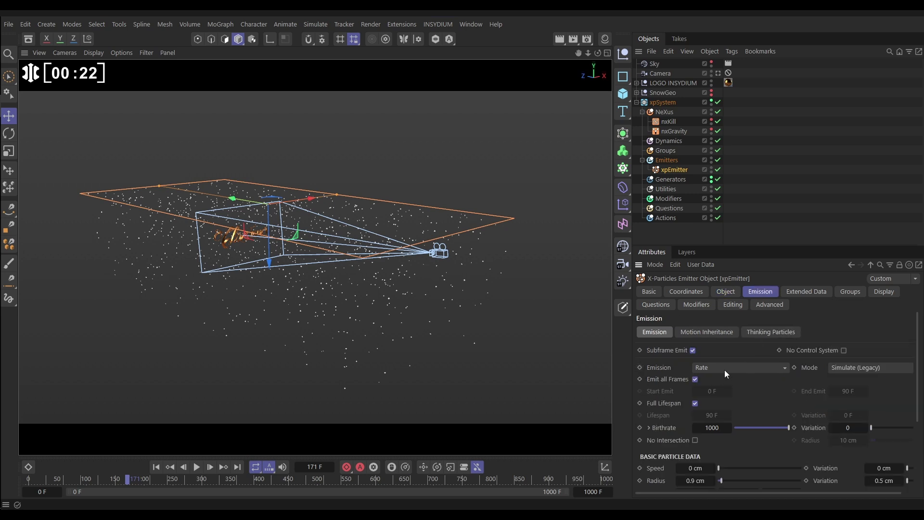
scroll(916, 387, down, 3)
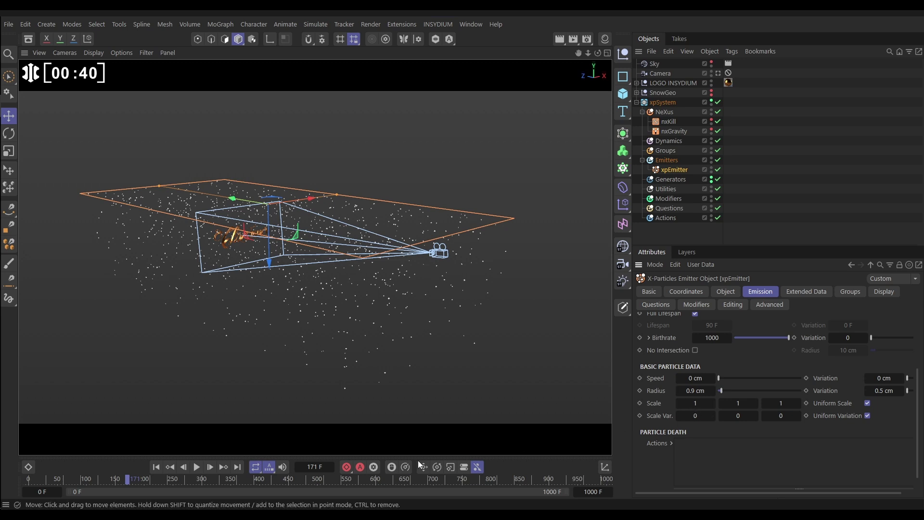
- Replay the snow and toggle nxKill's bounding box while orbiting to check its bounds
click(156, 467)
click(196, 467)
click(197, 467)
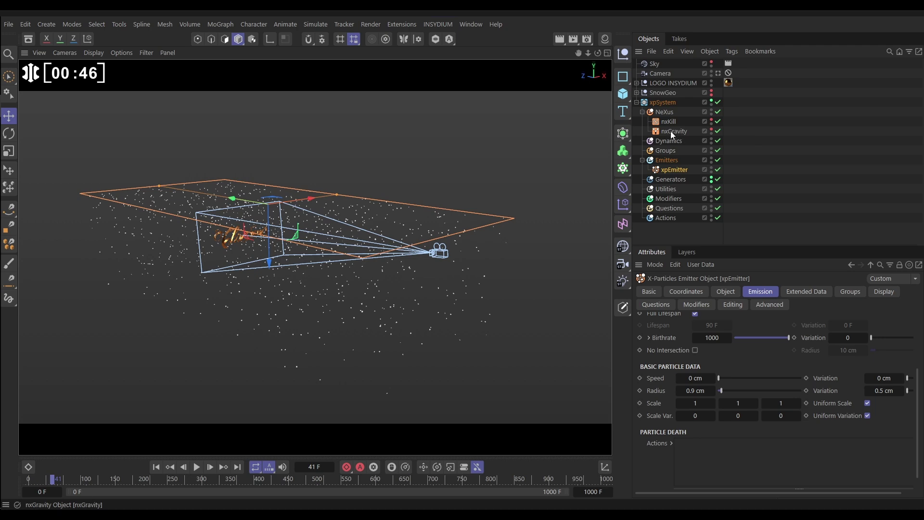
click(711, 121)
alt+drag(280, 293, 313, 308)
click(196, 466)
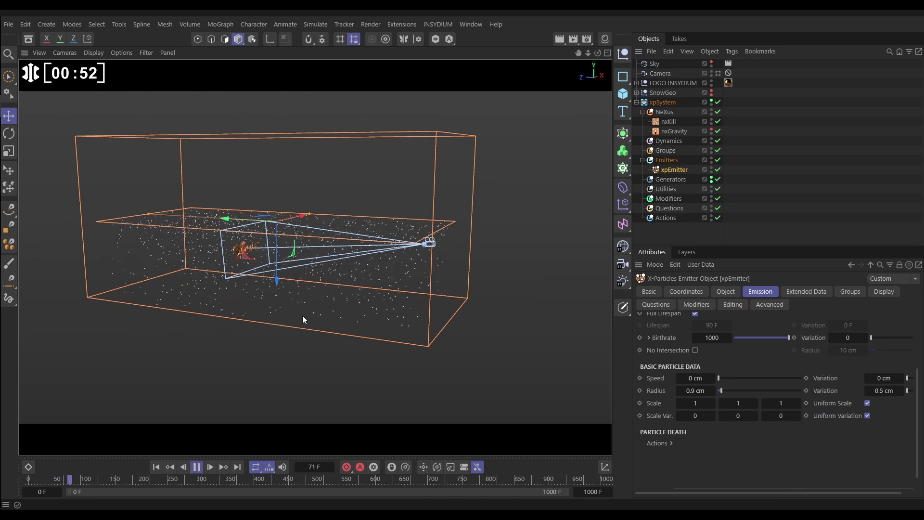
click(196, 467)
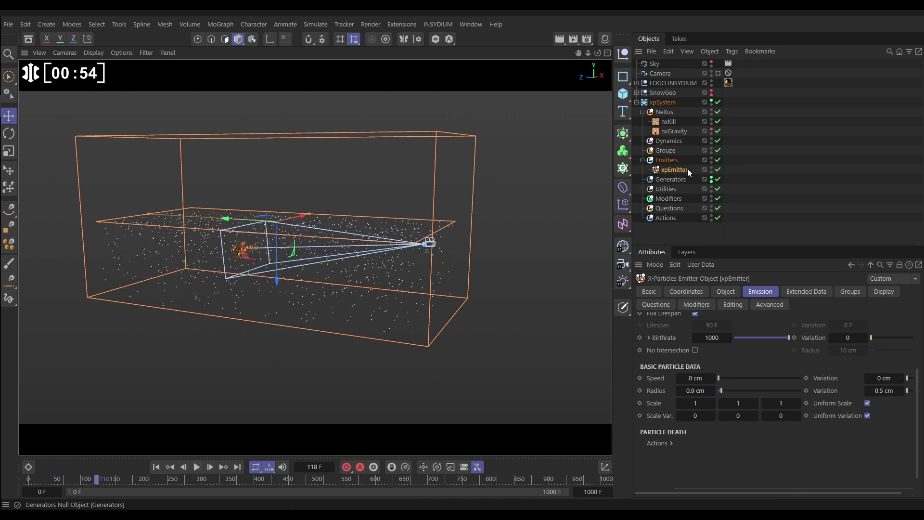
click(712, 122)
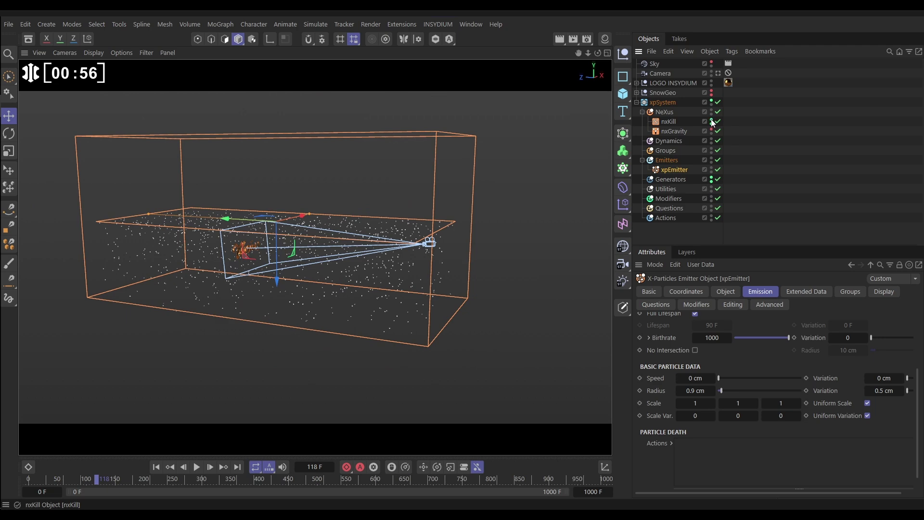
- Return to the Camera view, replay the snow to frame 48, and select the NeXus folder
click(717, 73)
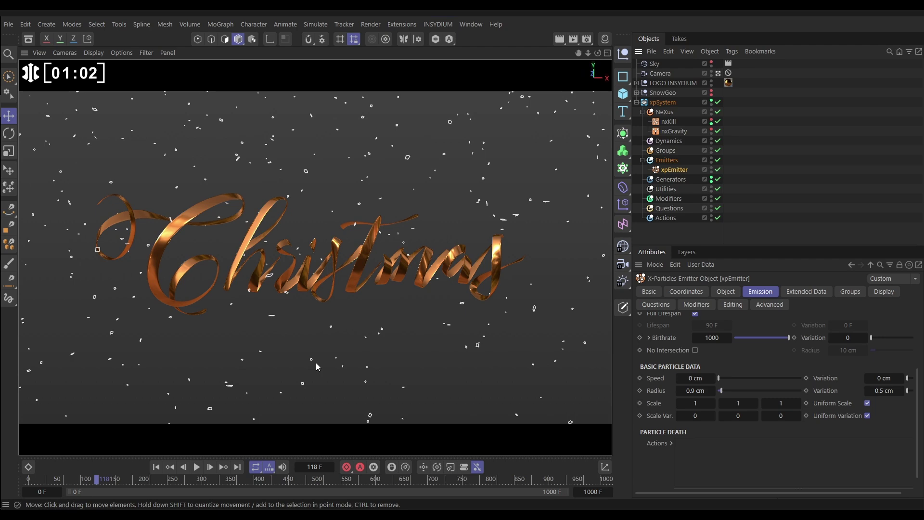
click(156, 467)
click(197, 467)
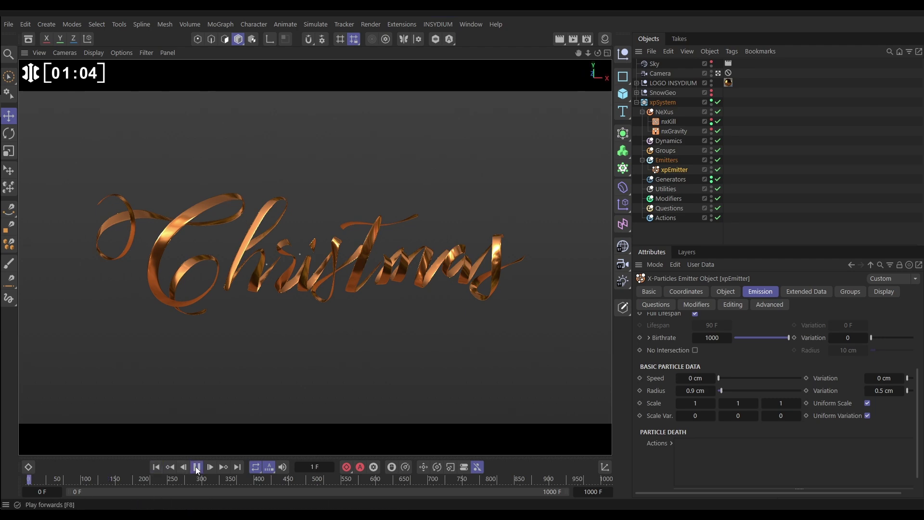
click(197, 467)
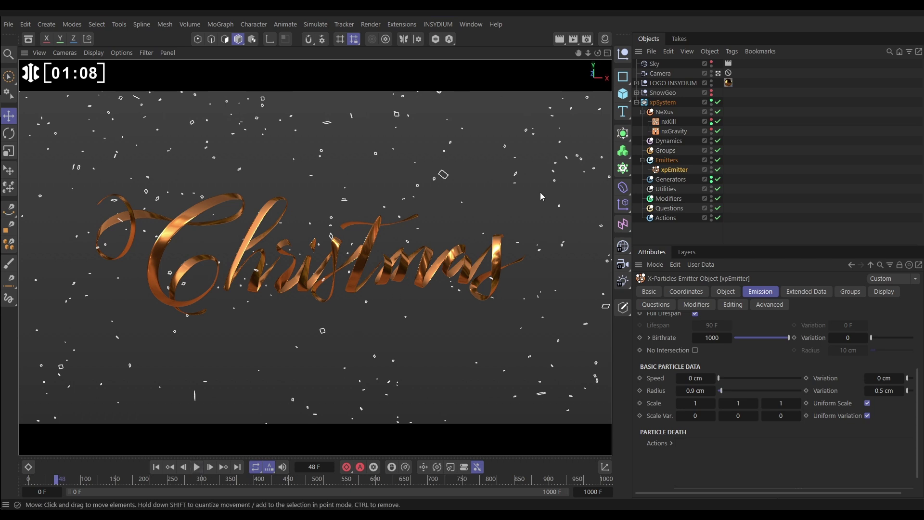
click(664, 111)
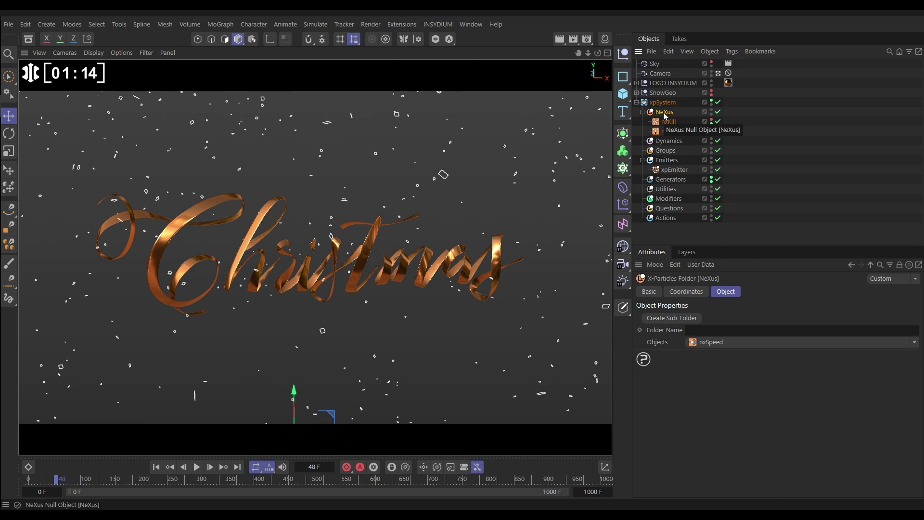
- Add an nxSpeed modifier to NeXus and place it below nxGravity
click(914, 342)
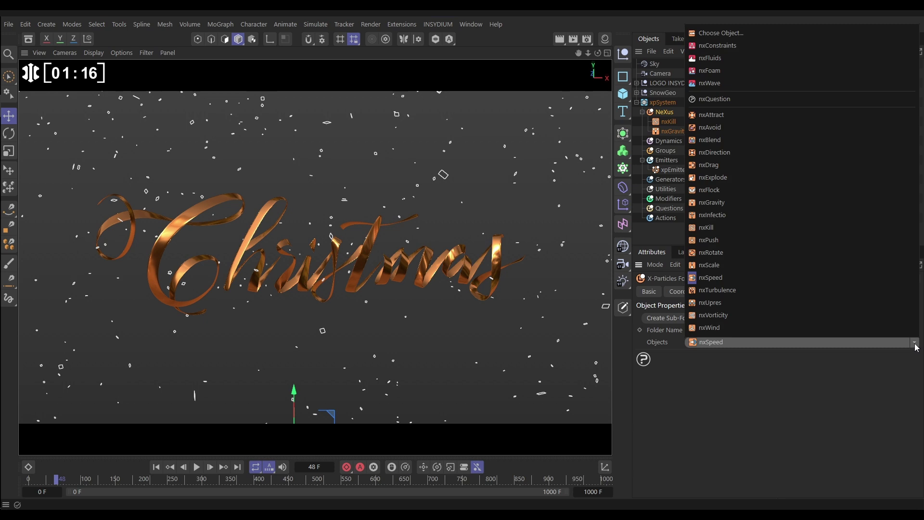
click(711, 277)
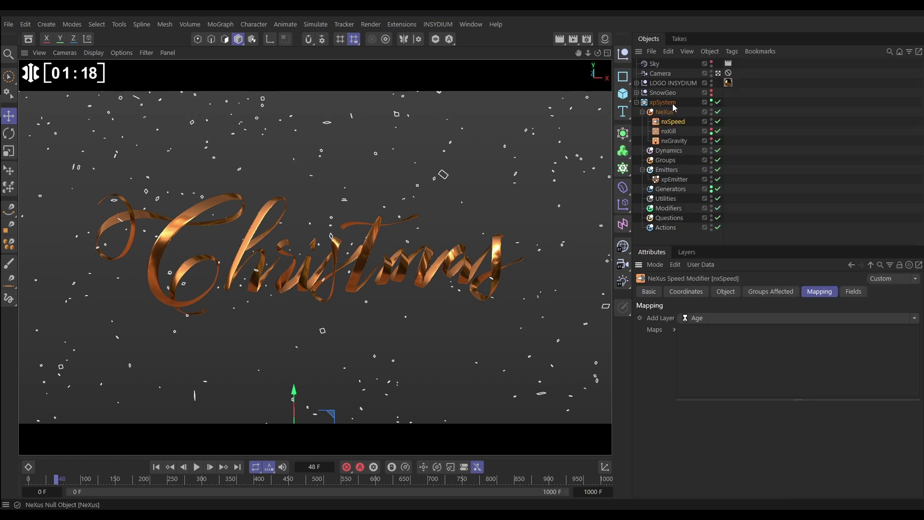
drag(672, 122, 672, 147)
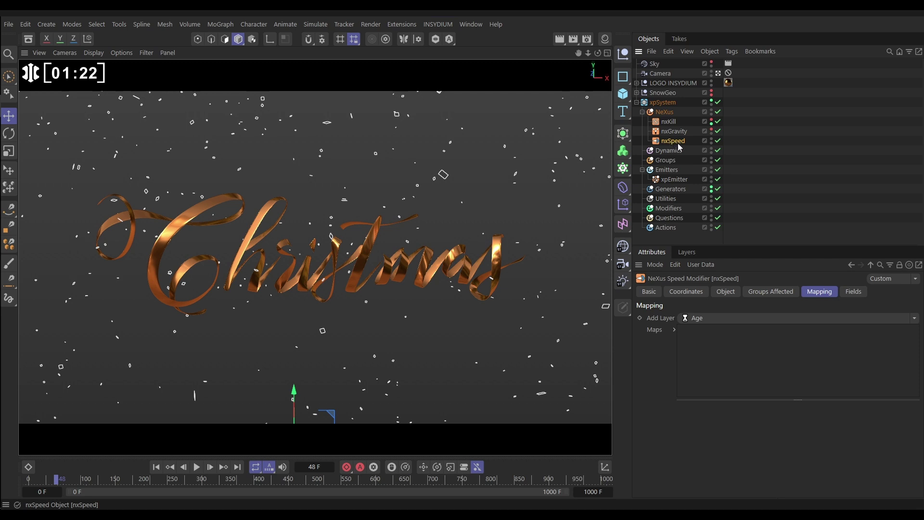
- Set nxSpeed's Operation to Acceleration with Exponential 0, then replay the snow from the start
click(725, 293)
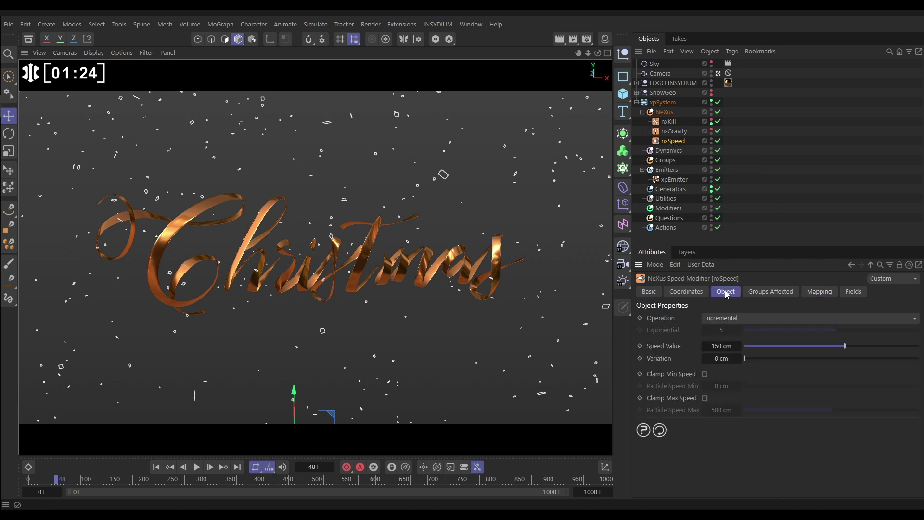
click(724, 319)
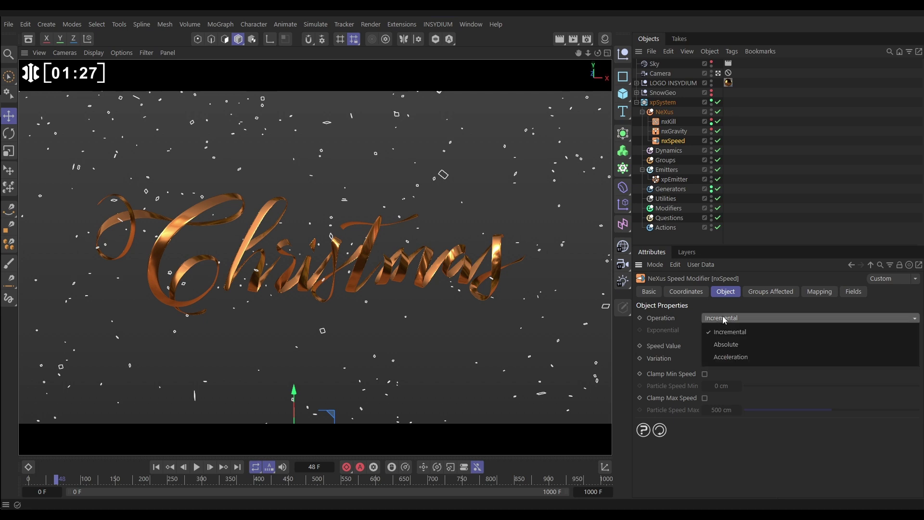
click(730, 356)
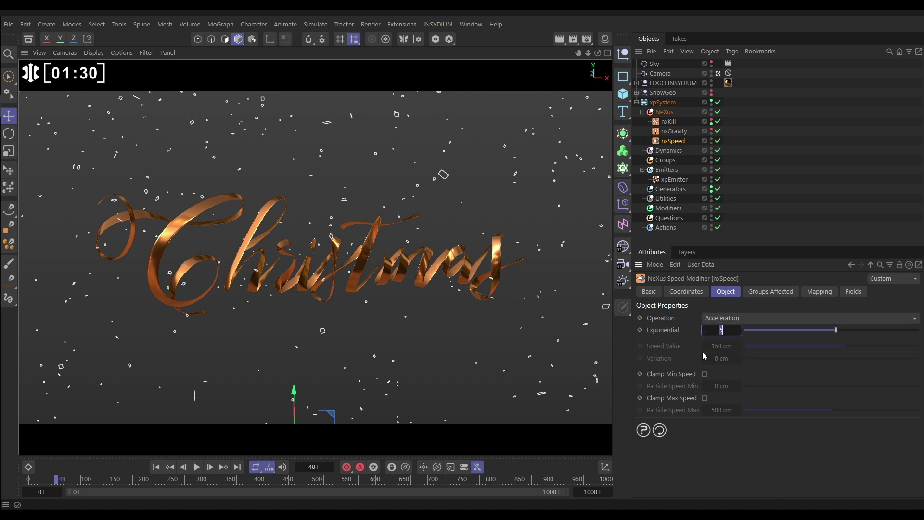
text(0)
key(Return)
click(156, 467)
click(197, 468)
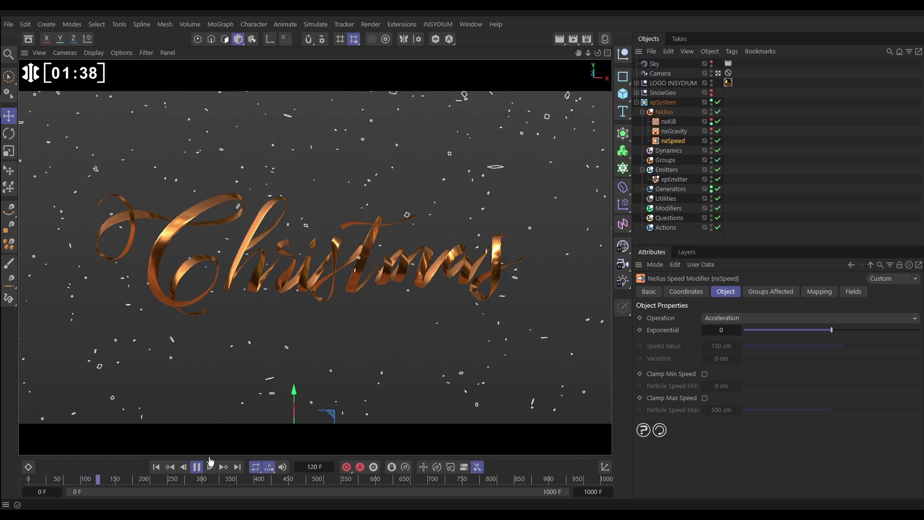
- Turn on Clamp Max Speed with a maximum particle speed of 85 cm
click(197, 466)
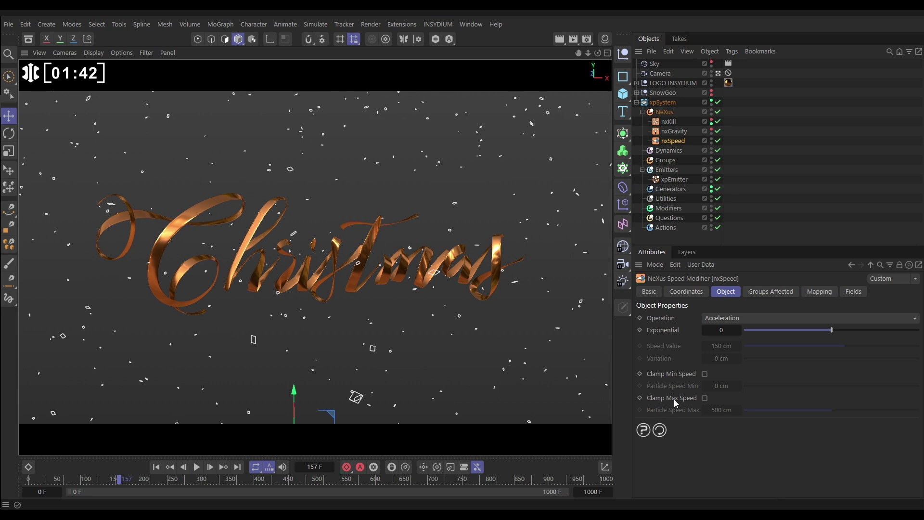
click(704, 398)
key(Tab)
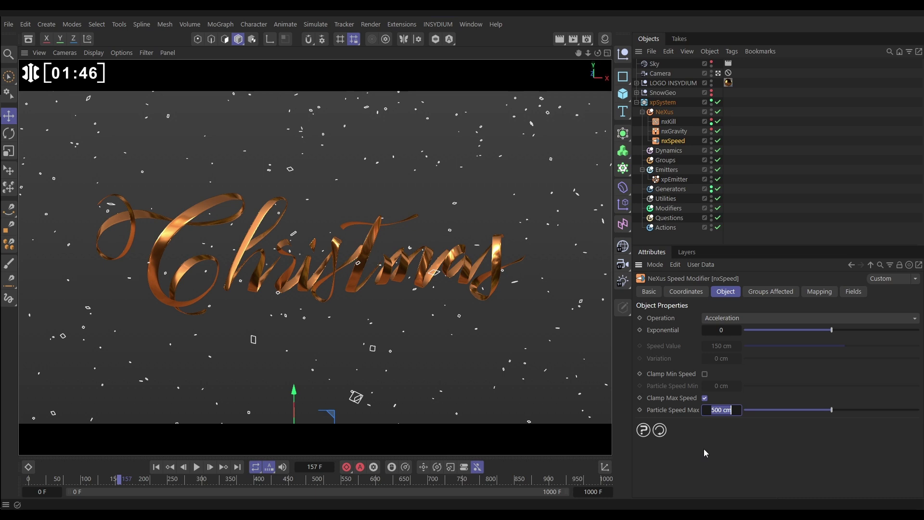
text(85)
key(Return)
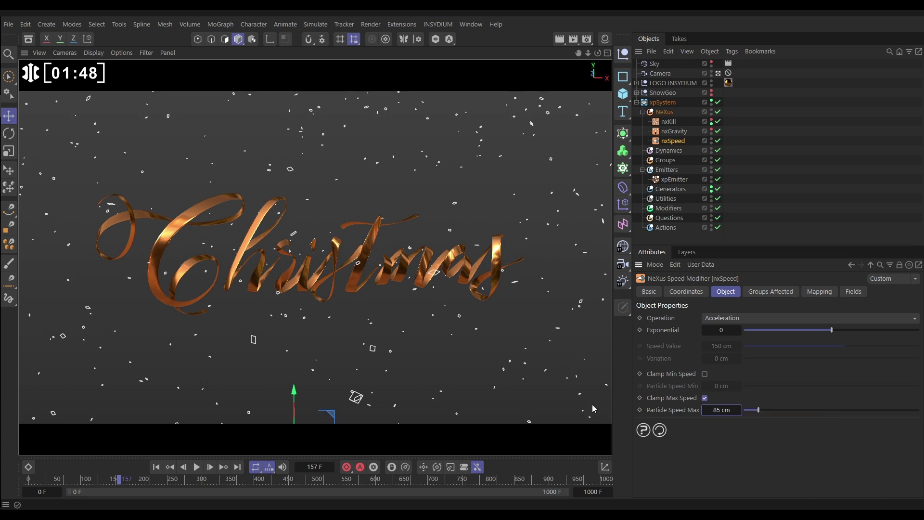
- Replay the snowfall from the start and stop it at frame 276
click(156, 466)
click(197, 467)
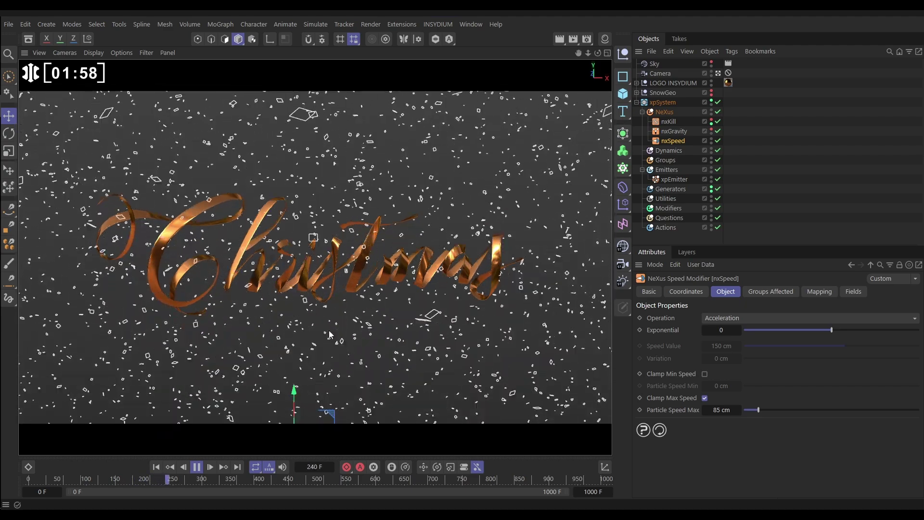
key(F8)
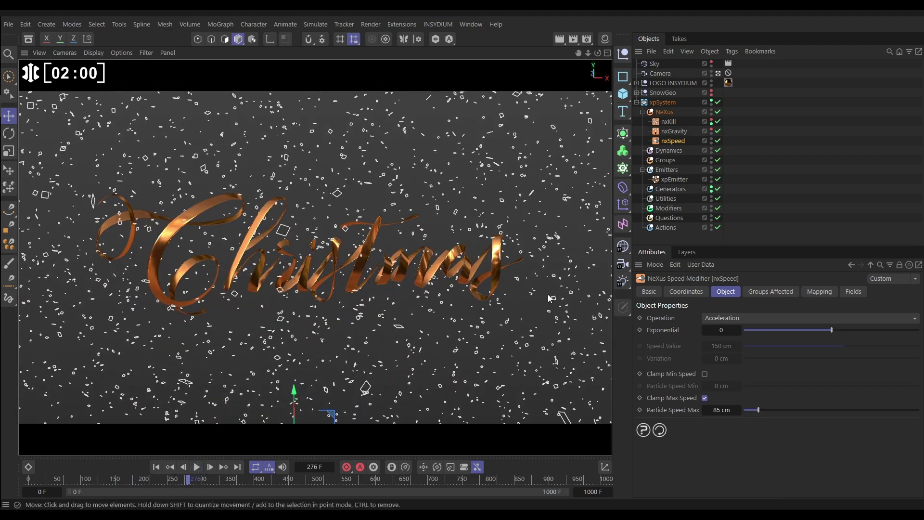
- Review xpEmitter's Extended Data spin settings (Simple Spin 5°, 3° variation), then replay to frame 80
click(709, 179)
click(792, 293)
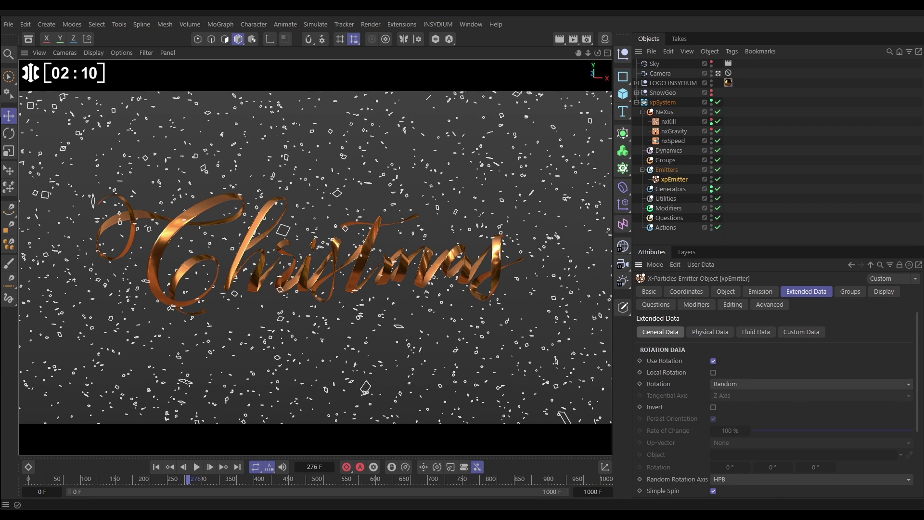
drag(917, 389, 765, 454)
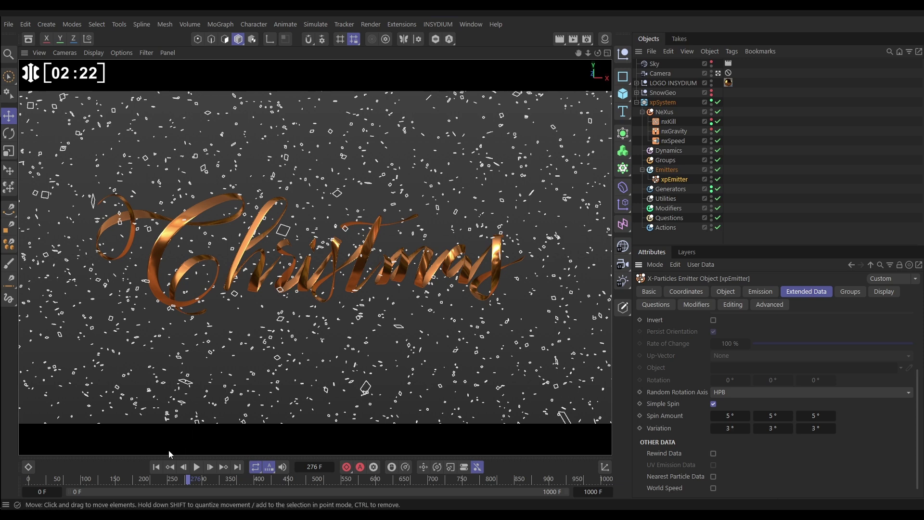
click(197, 467)
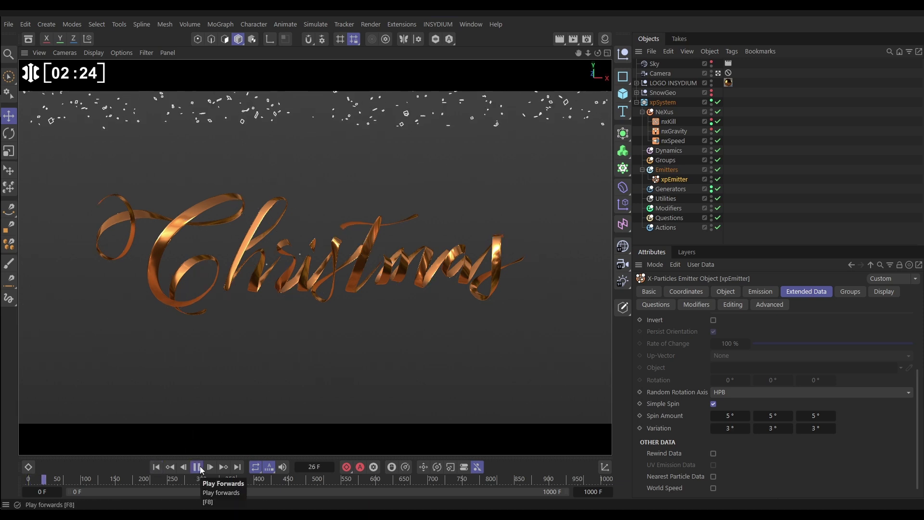
click(198, 468)
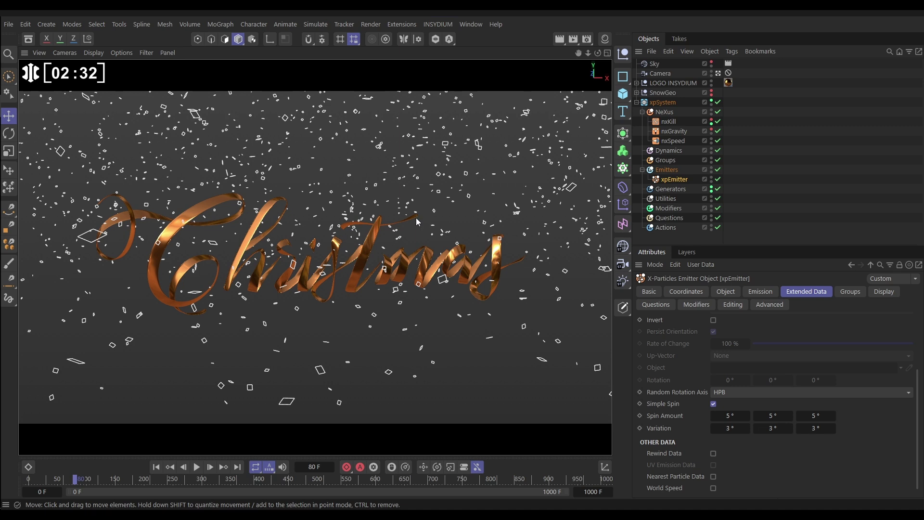
- On nxSpeed's Mapping tab, add a Radius layer with Parameter set to Clamp Max Speed
click(670, 142)
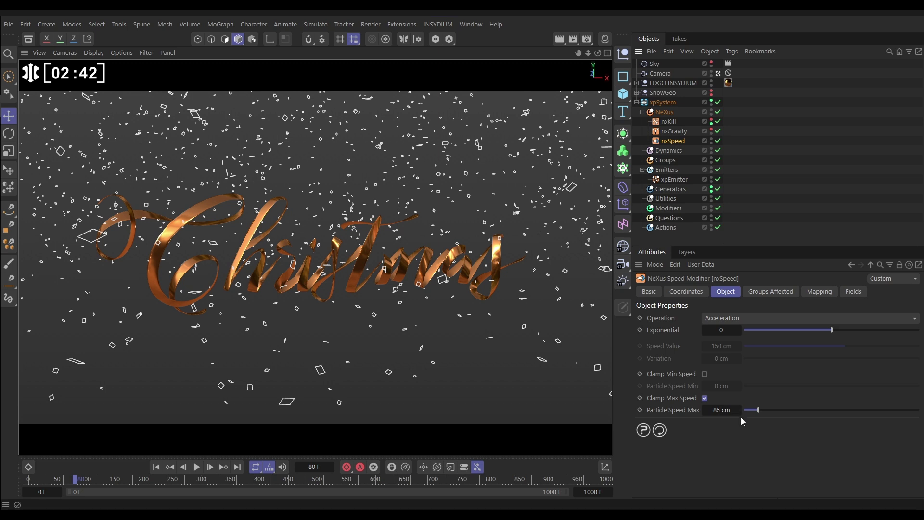
click(817, 292)
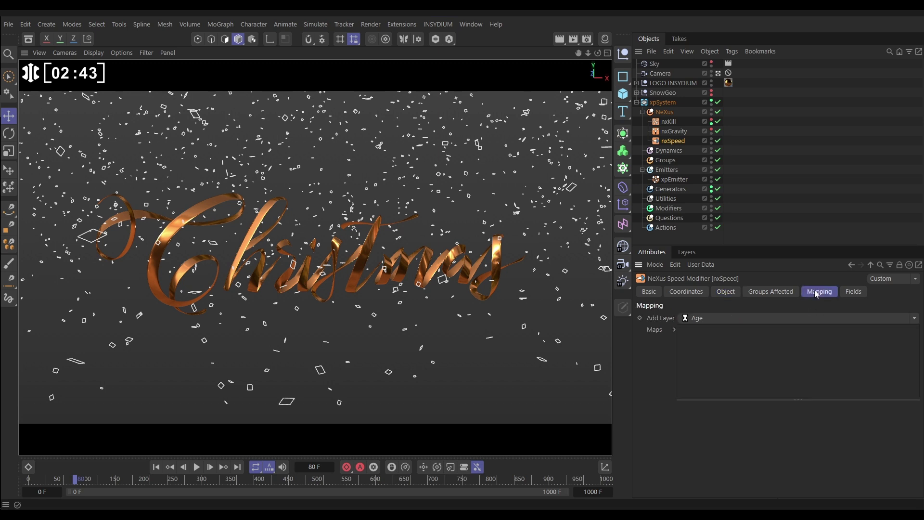
click(914, 319)
click(734, 252)
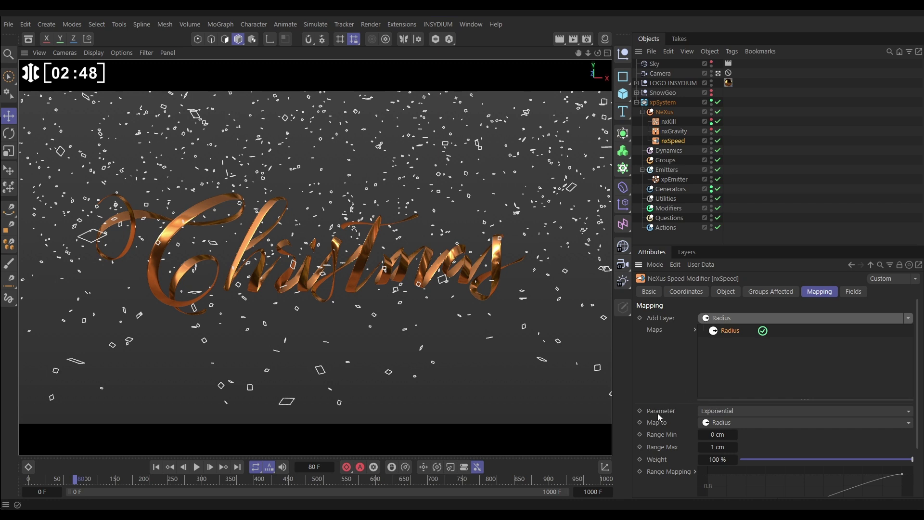
click(713, 410)
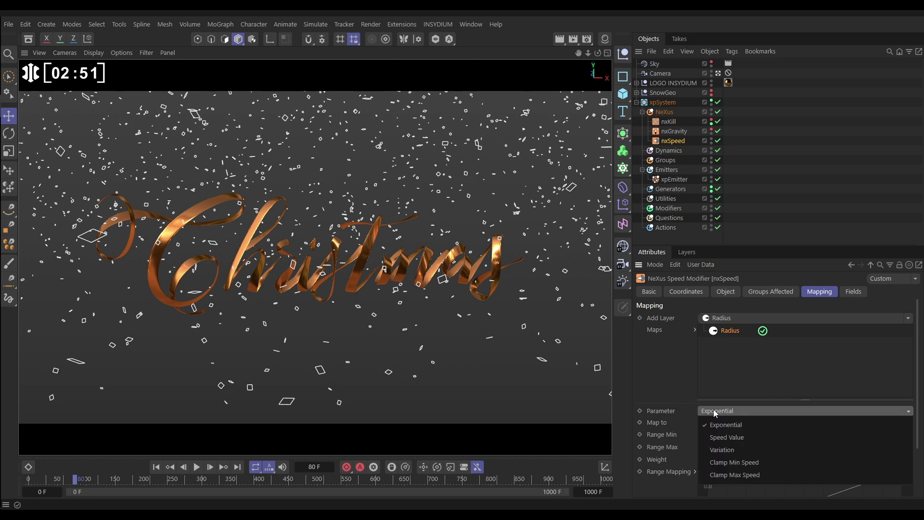
click(749, 475)
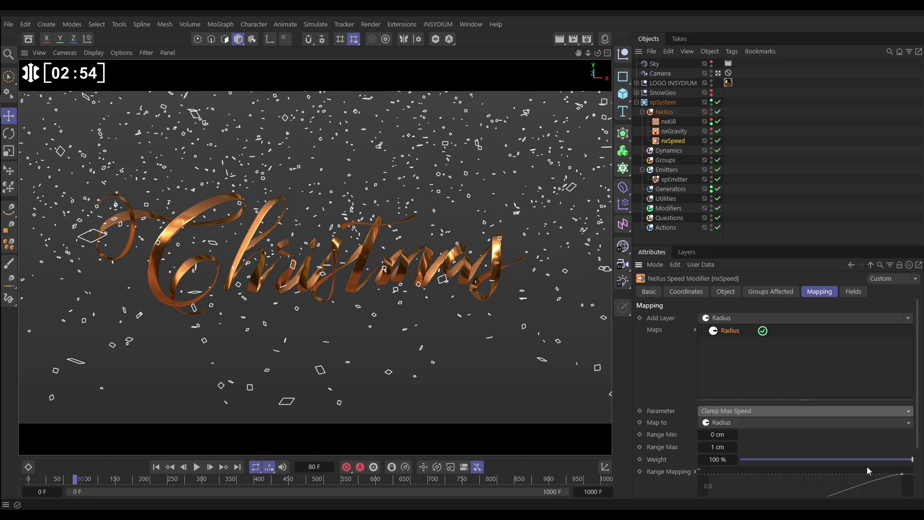
drag(920, 424, 920, 473)
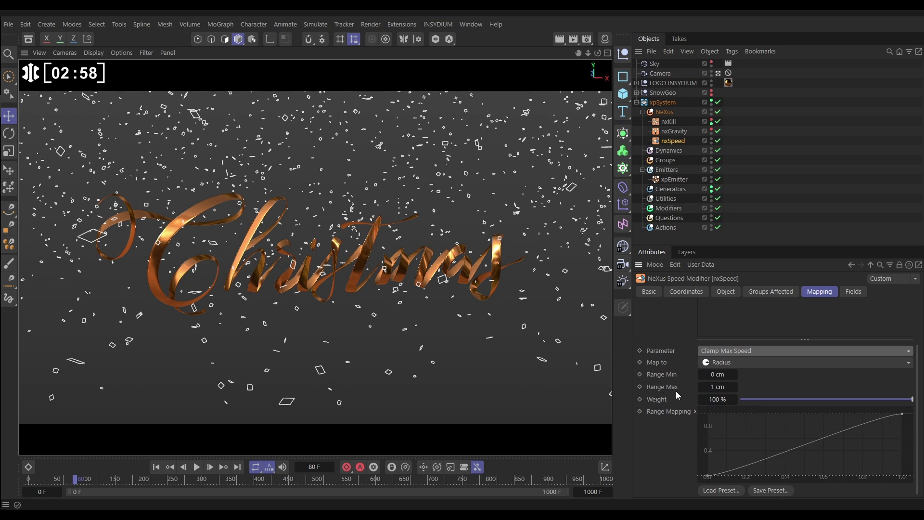
- Enter Range Min 0.4 cm and Range Max 1.4 cm in the Radius mapping layer
click(712, 375)
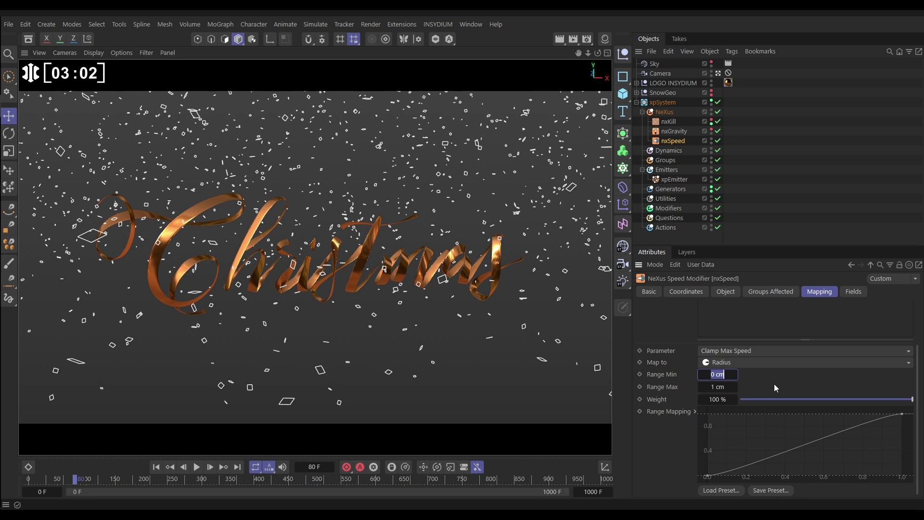
text(.4)
key(Tab)
text(1.4)
key(Return)
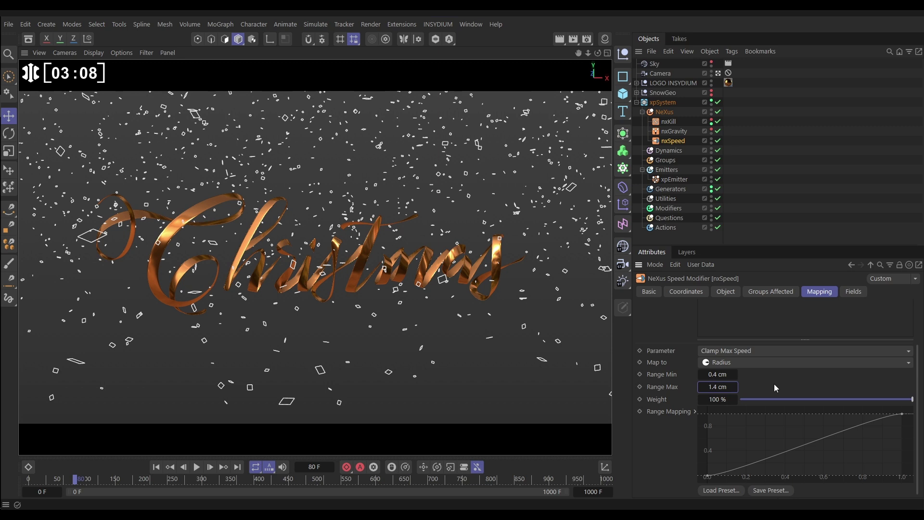
scroll(913, 404, down, 1)
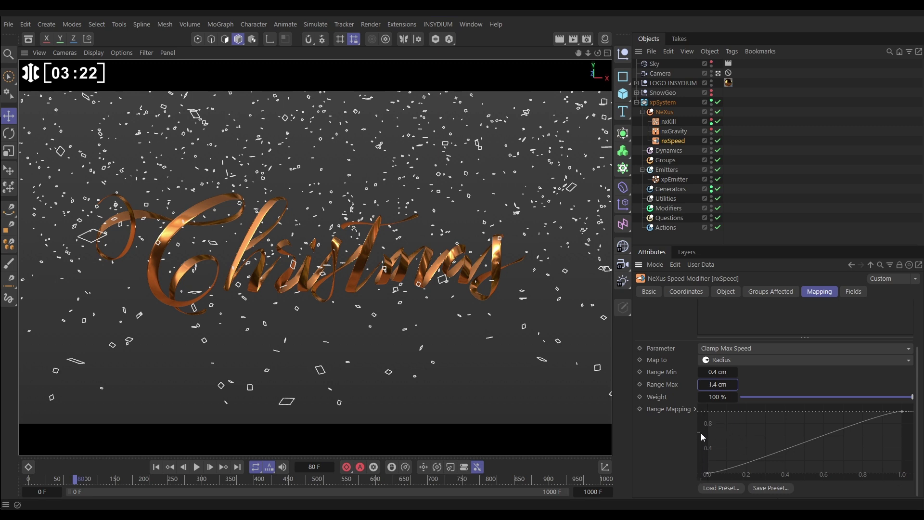
- Raise the Range Mapping curve's start point to 1.0 and lower its end point to about 0.4
click(706, 474)
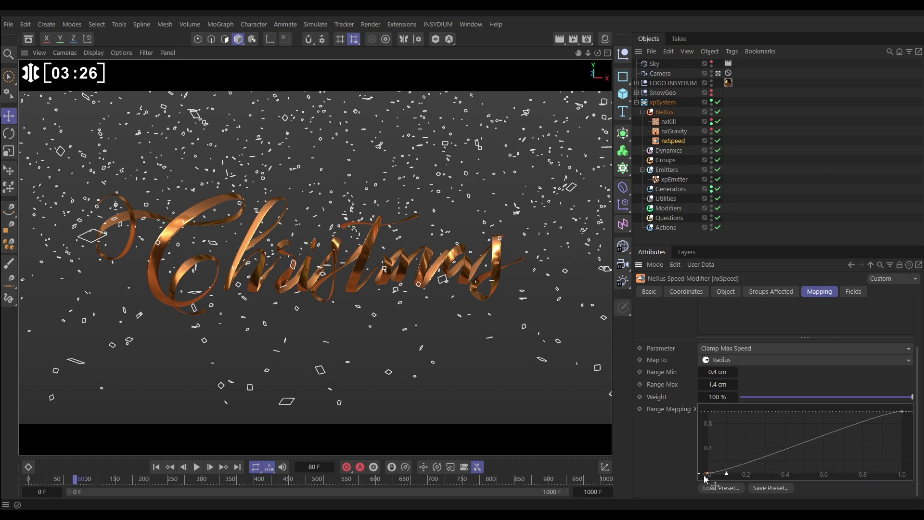
drag(705, 476, 693, 406)
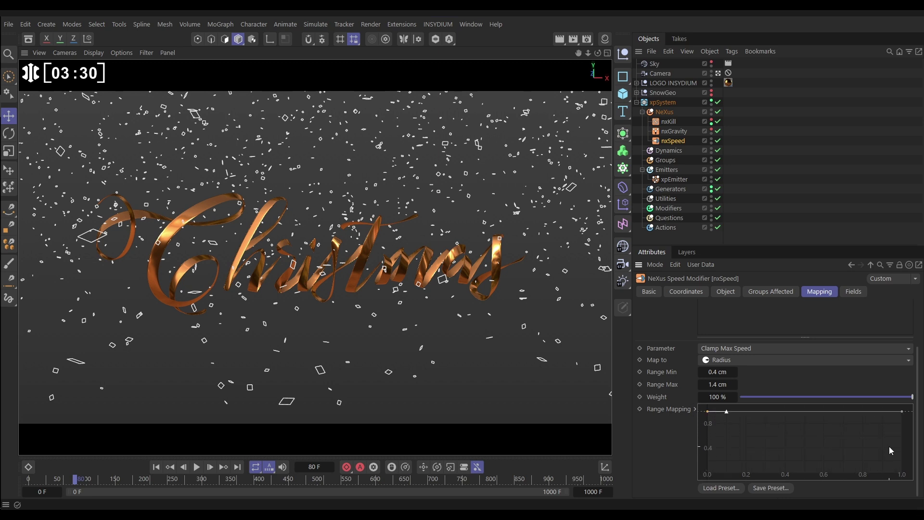
drag(901, 411, 784, 452)
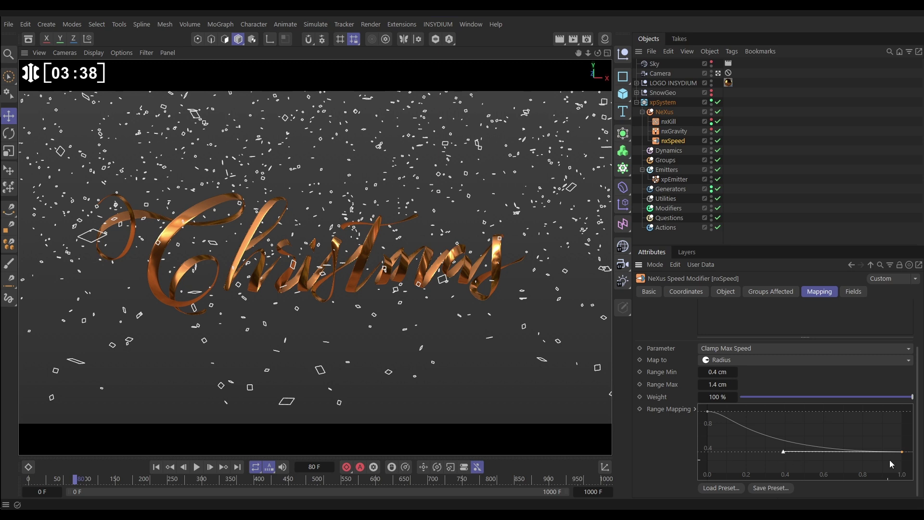
drag(903, 453, 902, 453)
- Rewind and play the snowfall, stopping at frame 231 to compare flake speeds
click(156, 467)
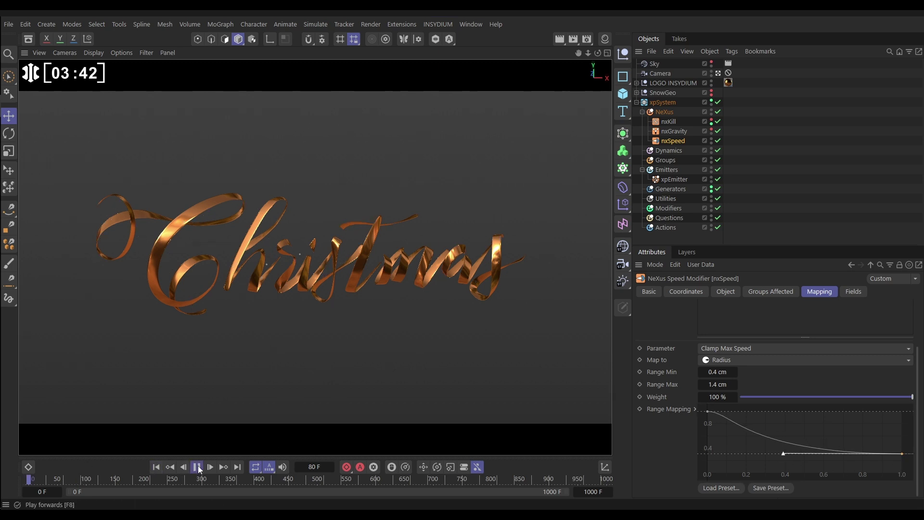
click(197, 468)
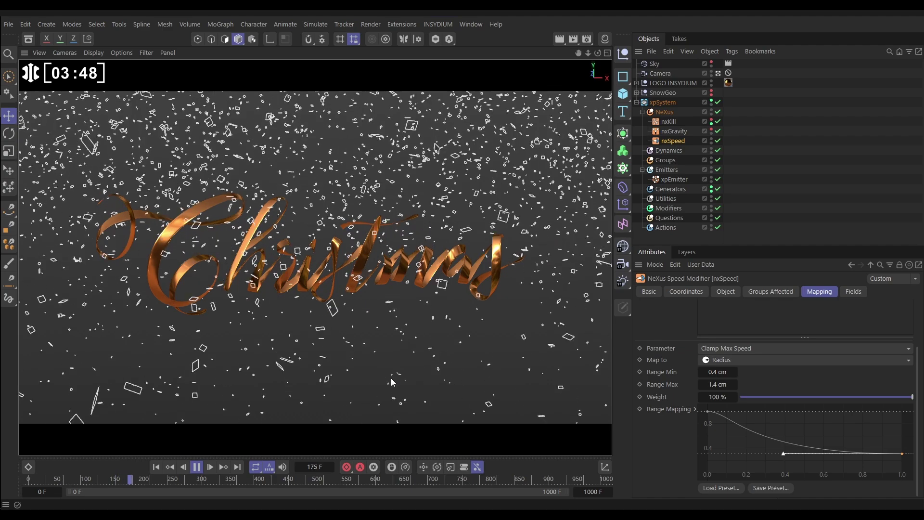
click(197, 467)
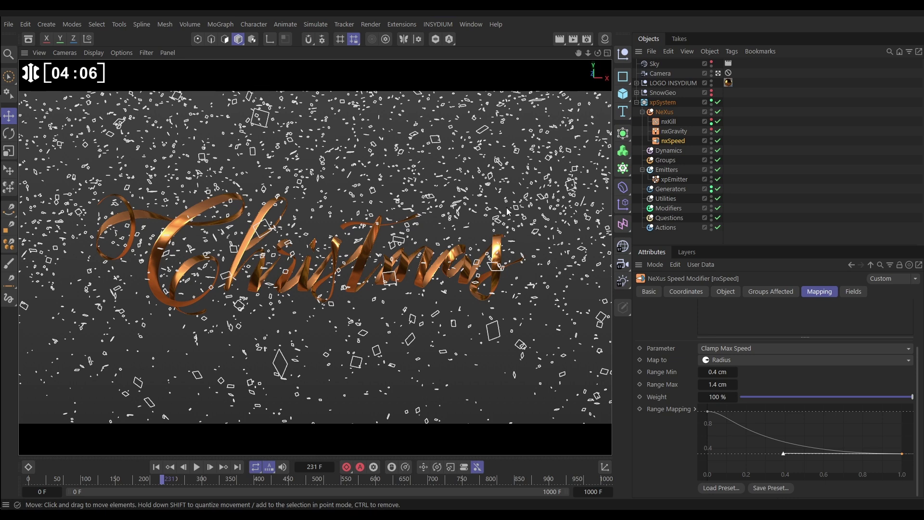
- Switch to the editor view at frame 0, show SnowGeo in the viewport, and zoom toward the flakes
click(718, 73)
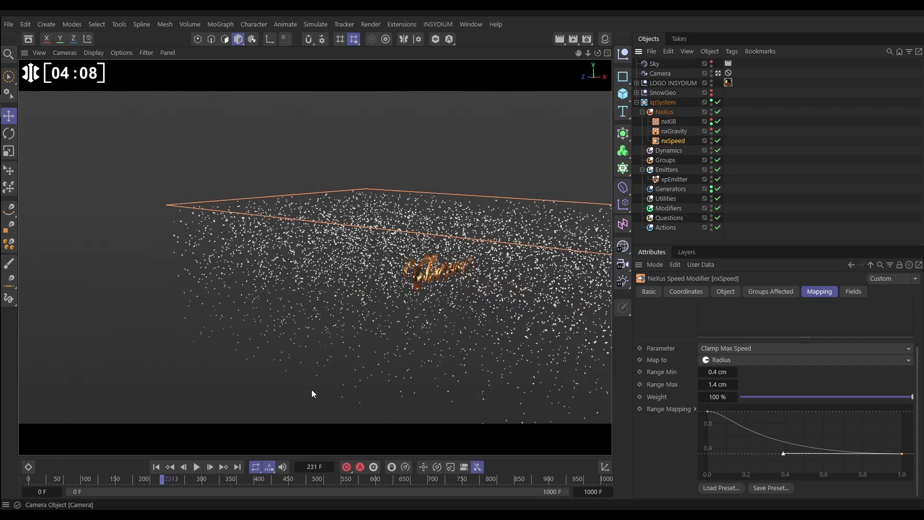
click(156, 467)
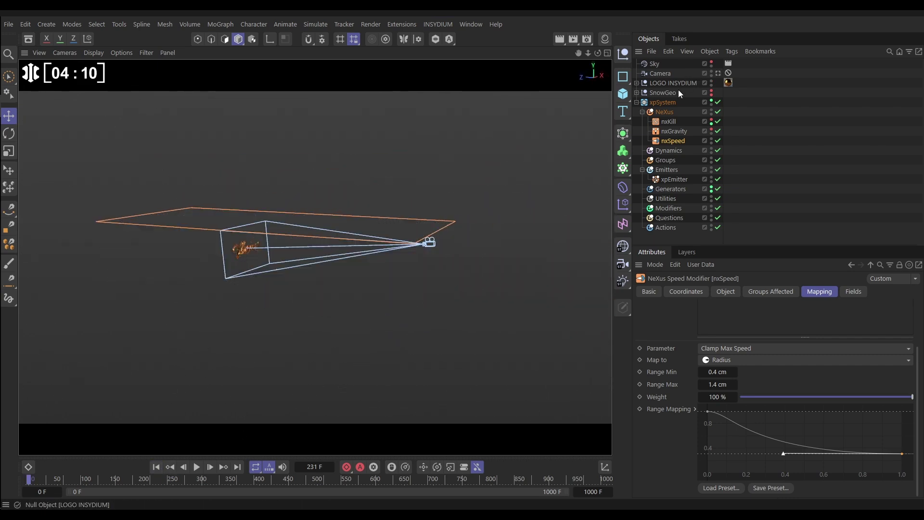
click(711, 92)
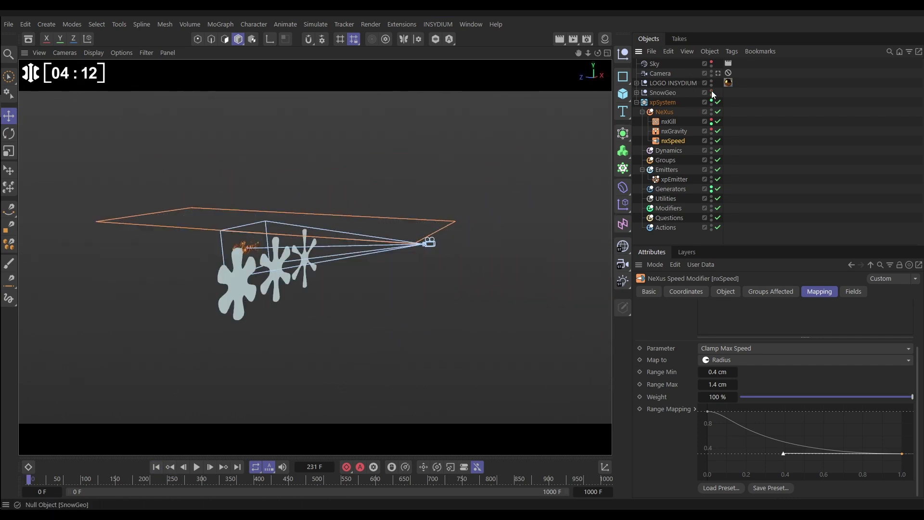
alt+drag(260, 271, 254, 270)
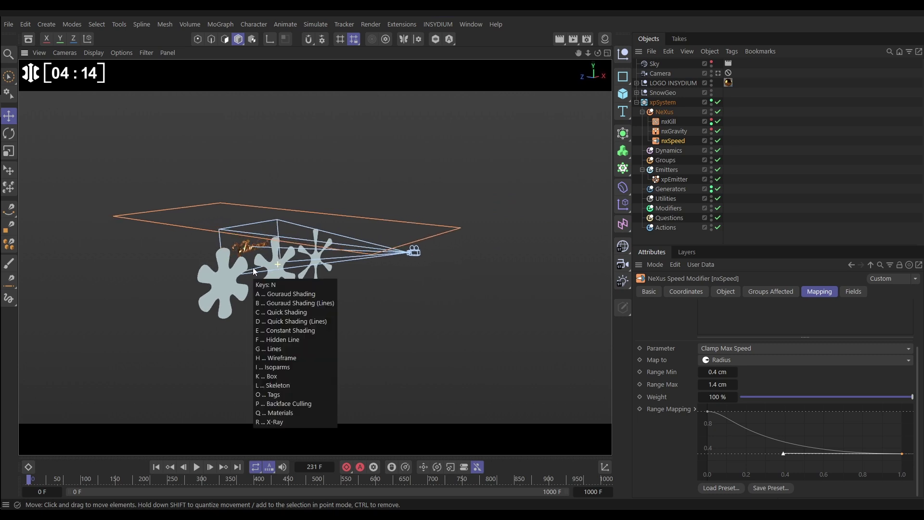
alt+right_drag(255, 271, 494, 241)
- Expand SnowGeo and Extrude.2 to reveal the Flower shape, then orbit to show the scene camera
click(636, 93)
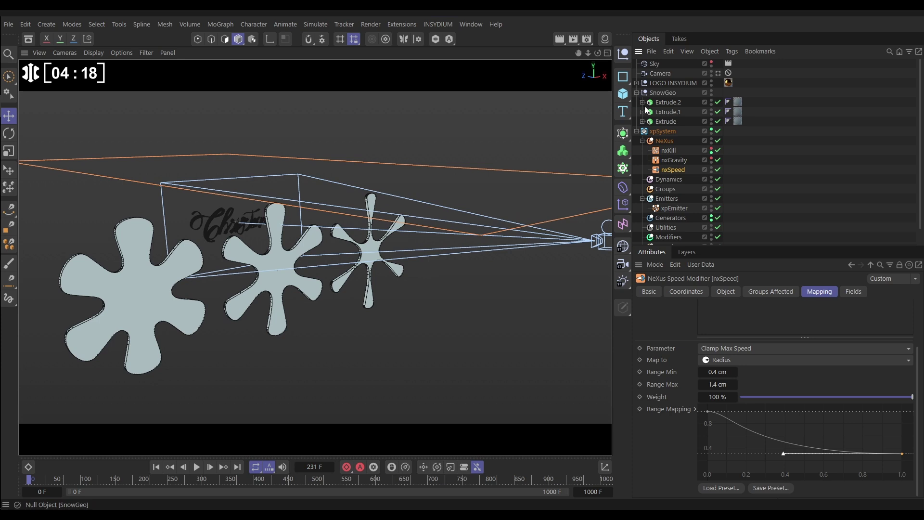
click(643, 102)
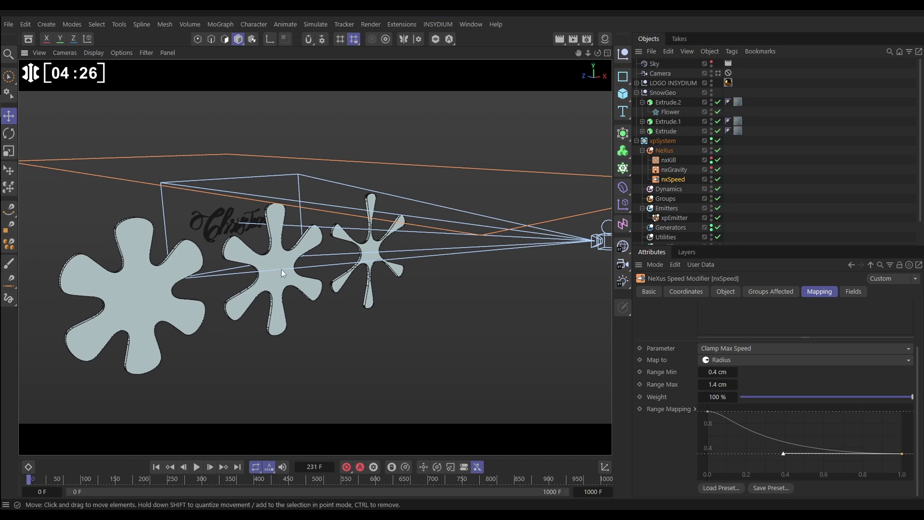
alt+drag(281, 269, 330, 270)
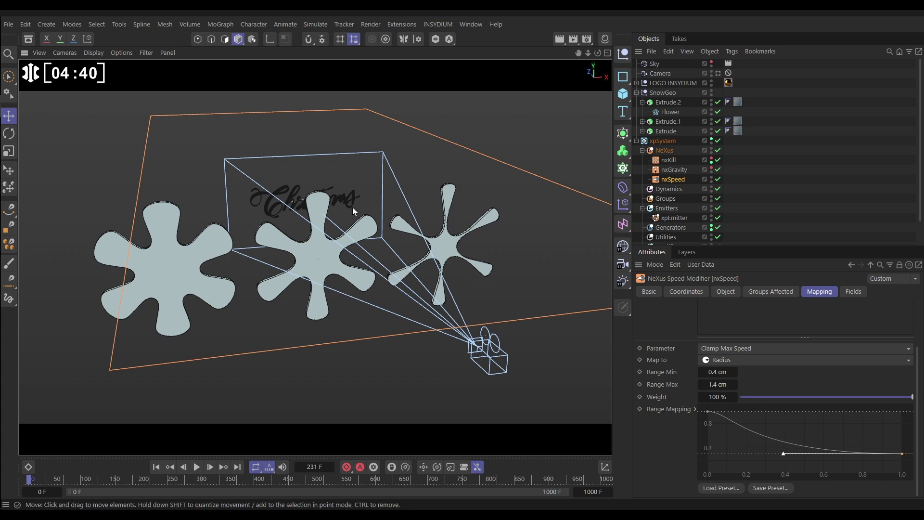
- Add an xpGenerator to the Generators folder and link xpEmitter as its emitter
click(641, 102)
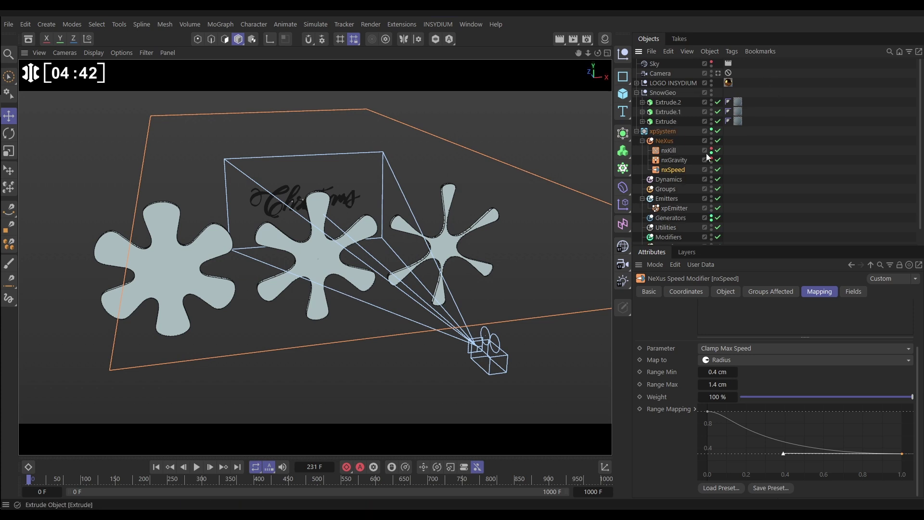
click(671, 217)
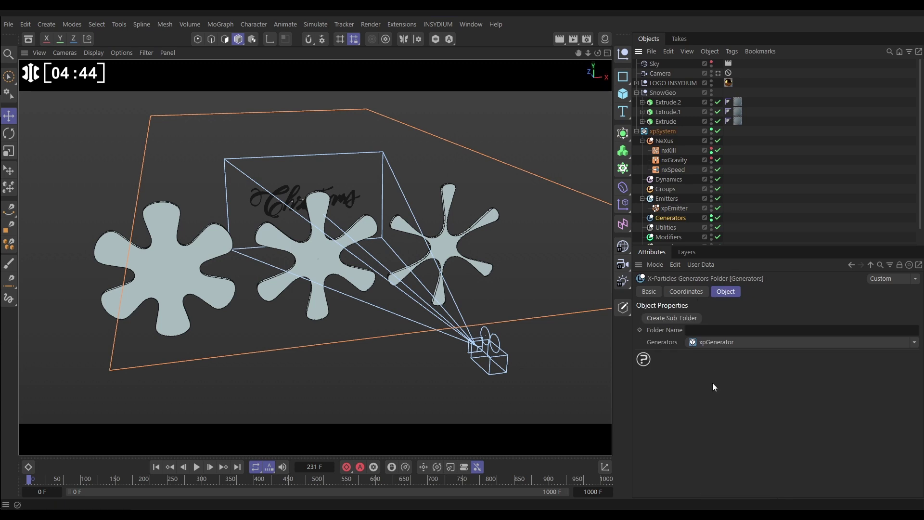
click(726, 342)
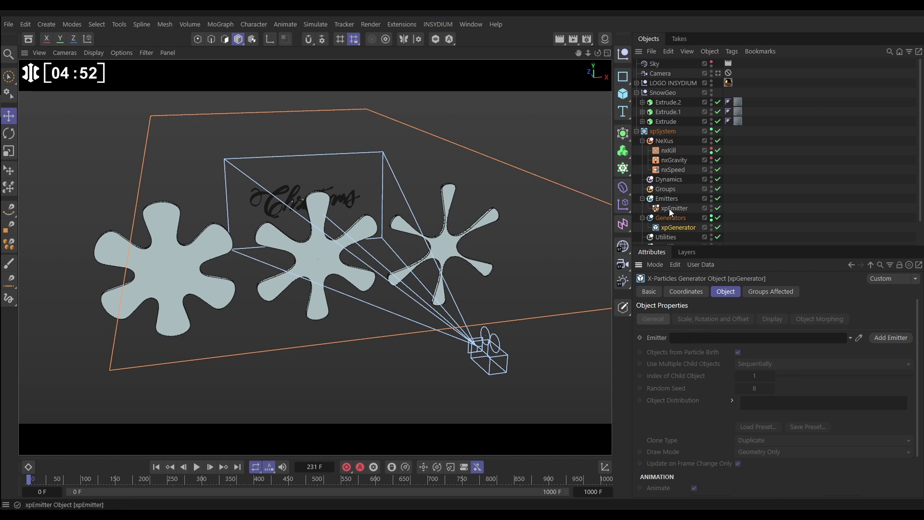
drag(671, 208, 709, 342)
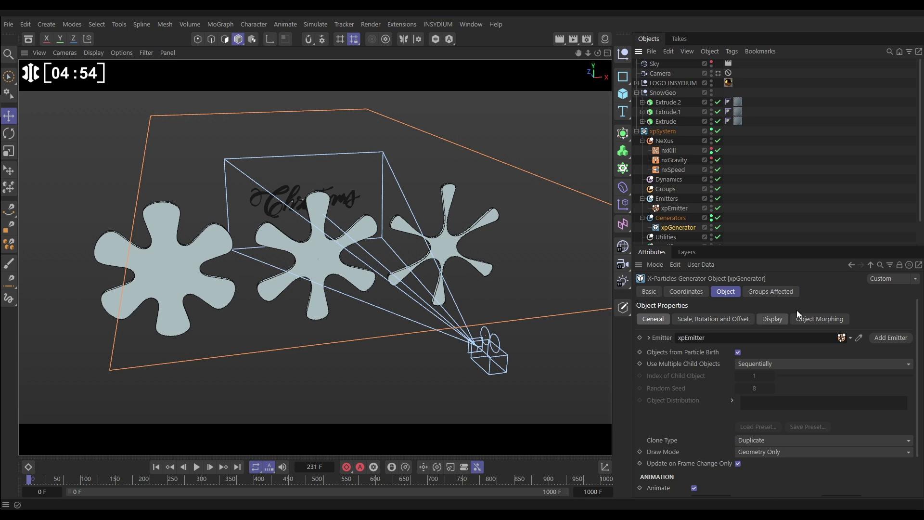
- Parent Extrude.2, Extrude.1 and Extrude under the xpGenerator
scroll(739, 104, down, 2)
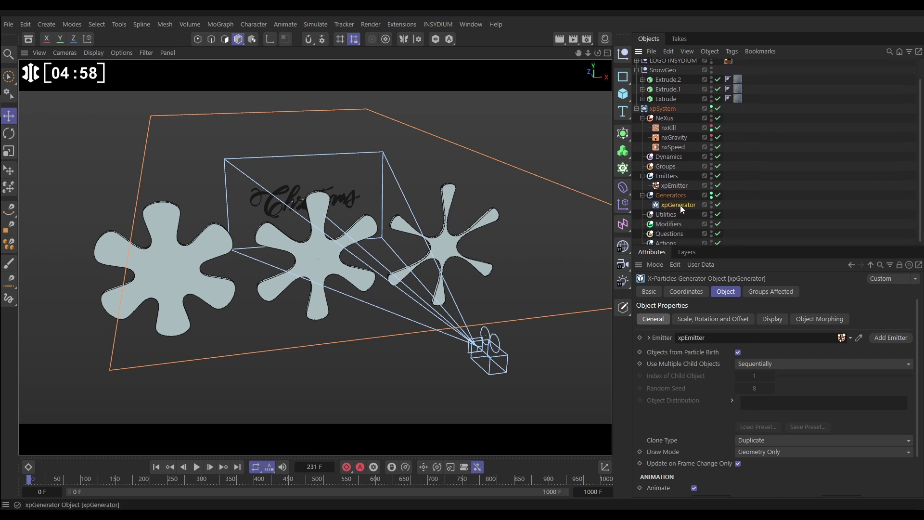
drag(662, 80, 676, 204)
drag(665, 82, 676, 195)
drag(662, 78, 678, 185)
click(677, 177)
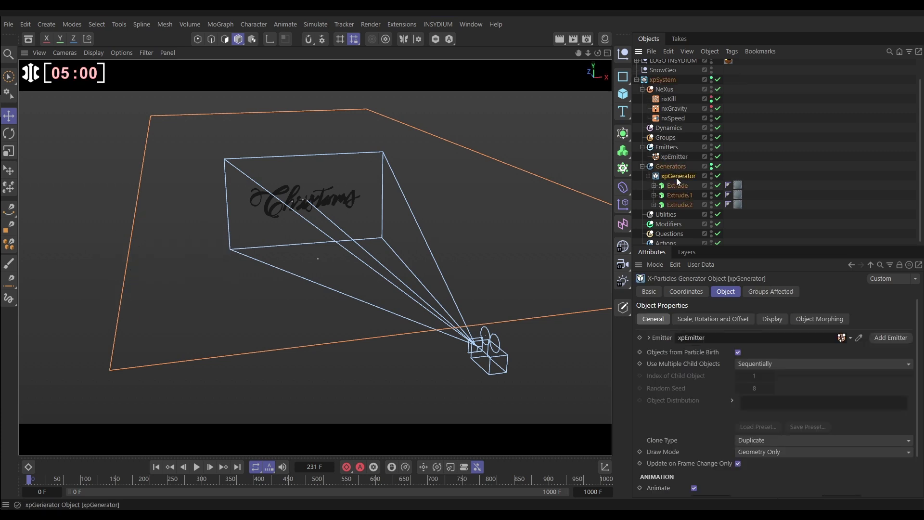
- Set the generator to pick child flakes Randomly and clone them as Multi-Instances
click(748, 363)
click(758, 391)
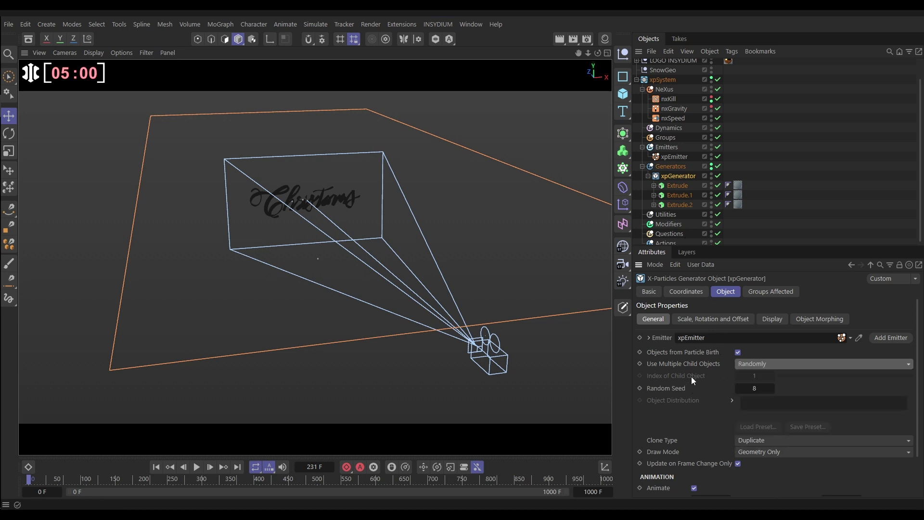
click(750, 439)
click(766, 492)
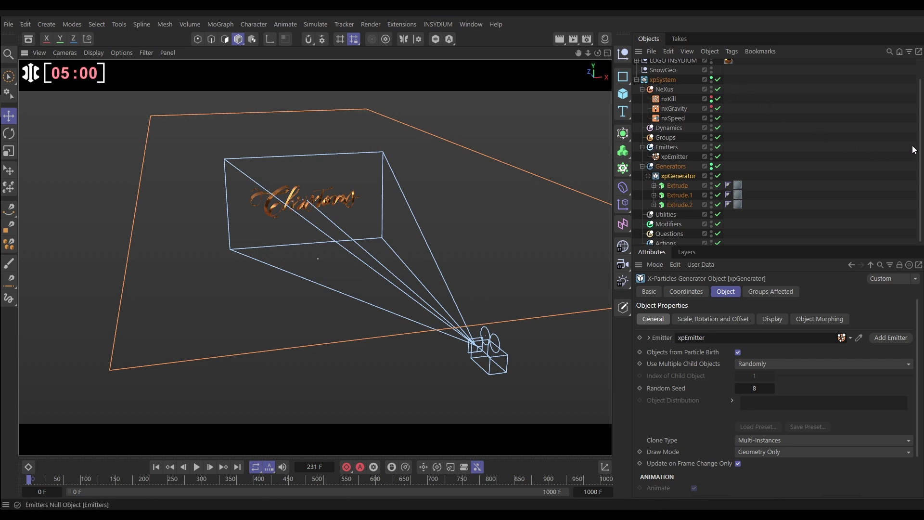
scroll(922, 129, up, 1)
scroll(922, 129, up, 1)
- Through the scene camera, play the snowfall and pause at frame 345
click(718, 72)
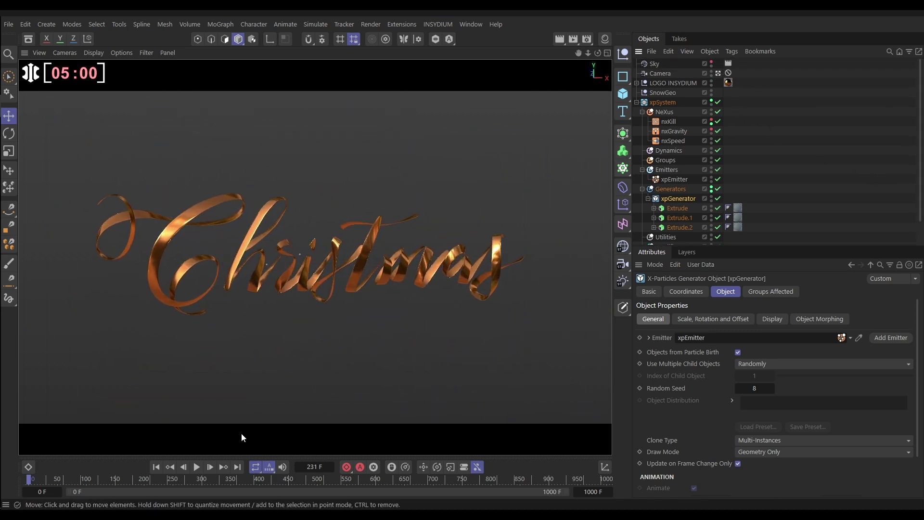
click(197, 467)
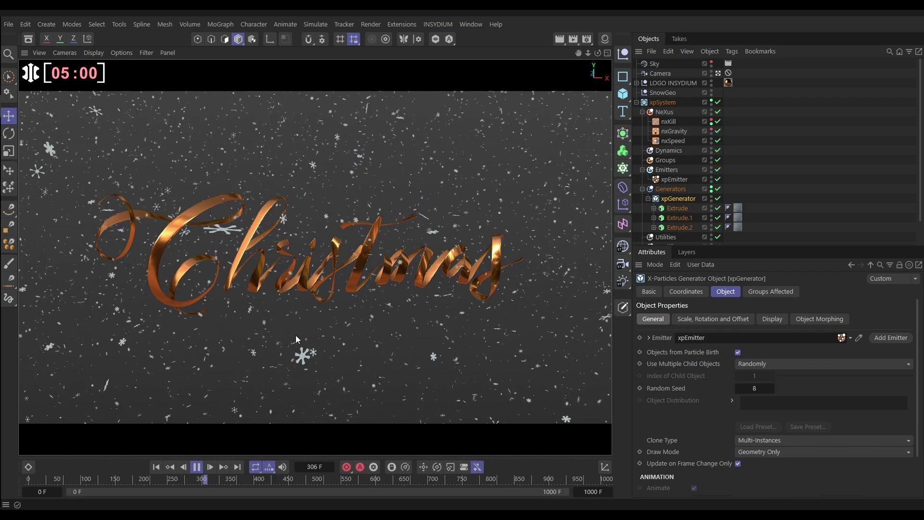
click(196, 466)
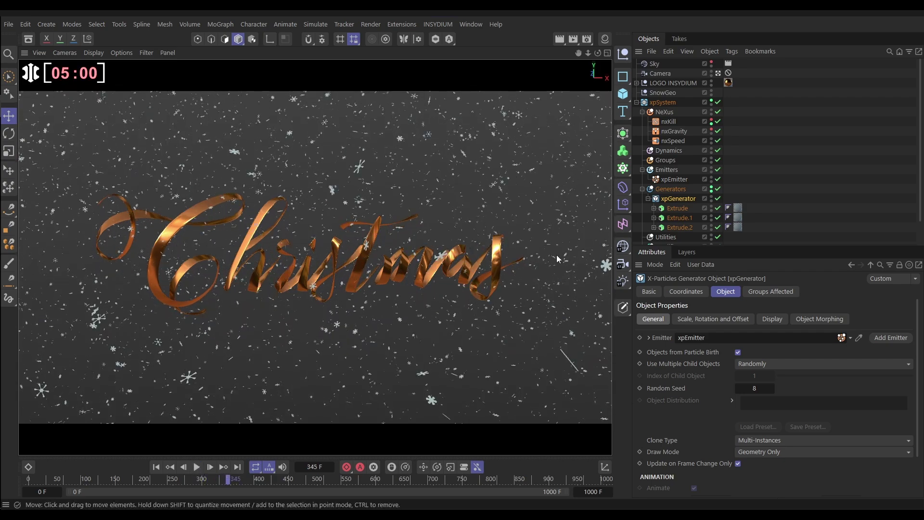
- Add an nxTurbulence modifier to NeXus and place it below nxSpeed
click(663, 113)
click(914, 342)
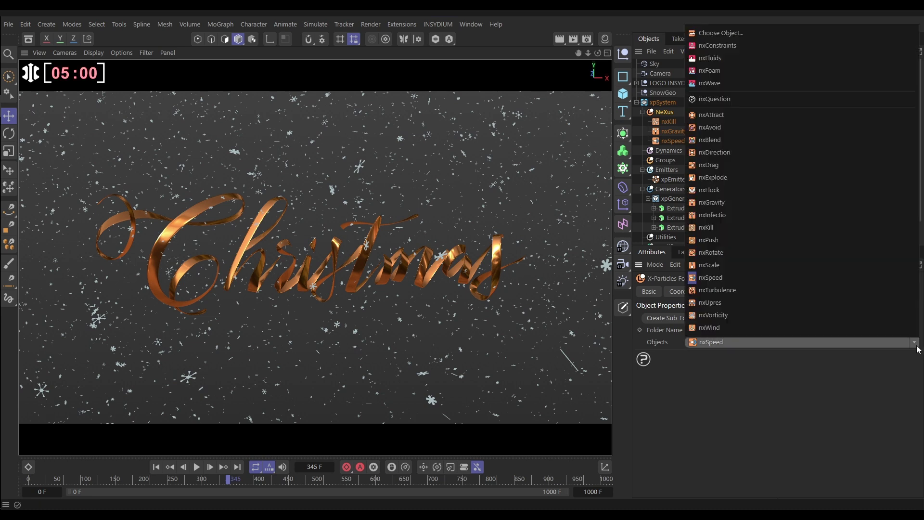
click(711, 293)
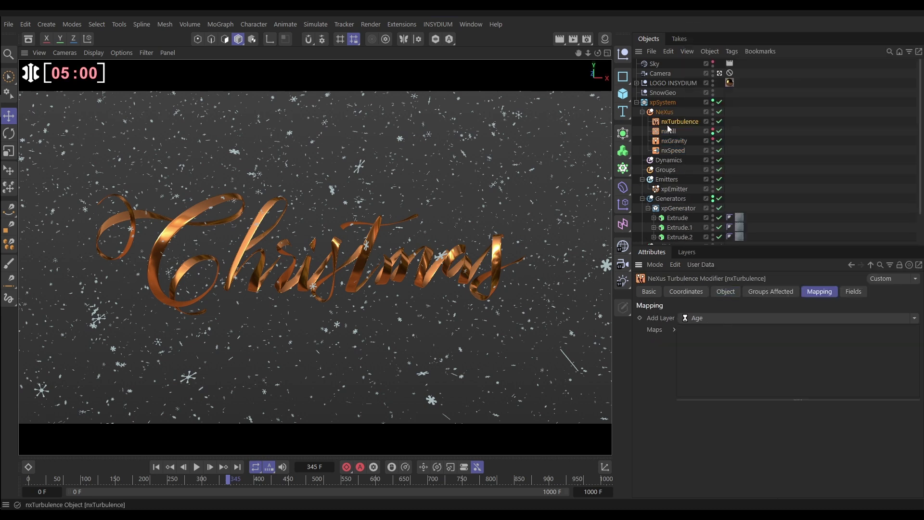
drag(666, 121, 672, 161)
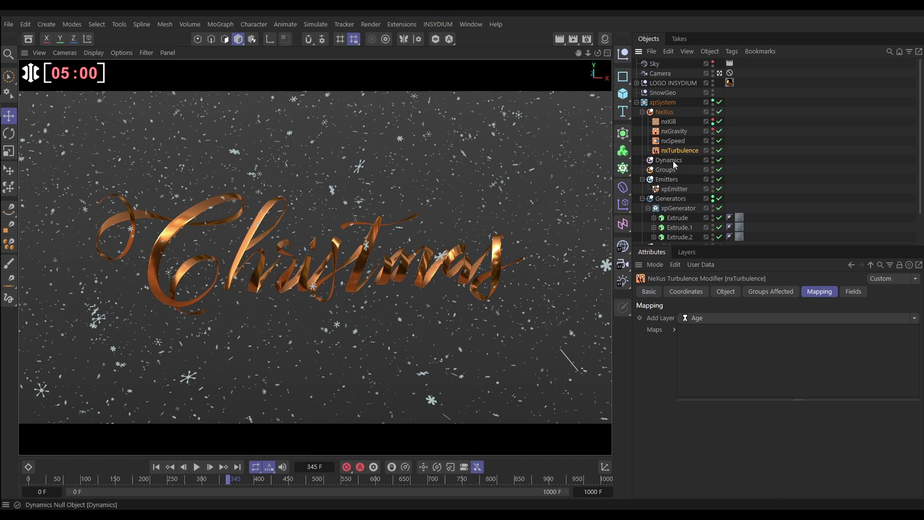
- Set the turbulence to VoroNoise with Strength 12, Scale 228% and Frequency 43%
click(726, 291)
click(712, 317)
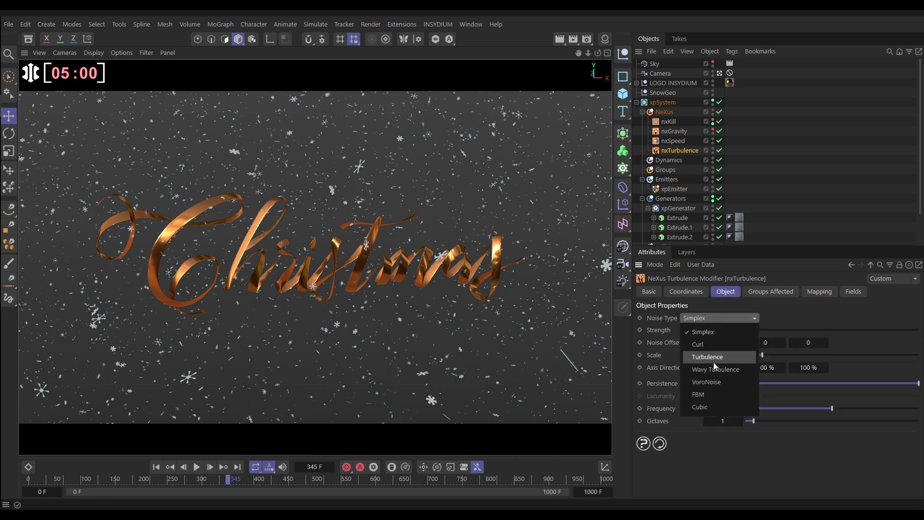
click(707, 381)
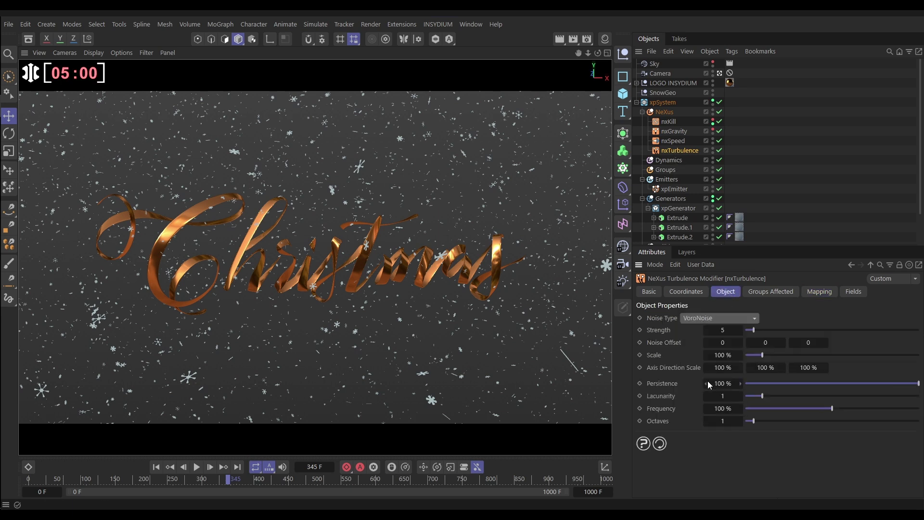
click(724, 330)
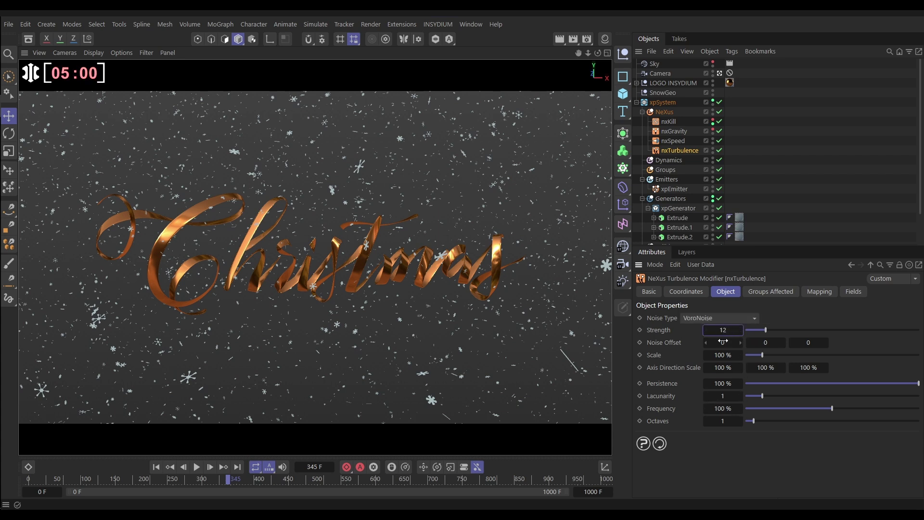
drag(777, 355, 784, 357)
click(821, 408)
- Replay the snow from frame one while raising Scale to 261% and lowering Strength to 10
click(155, 466)
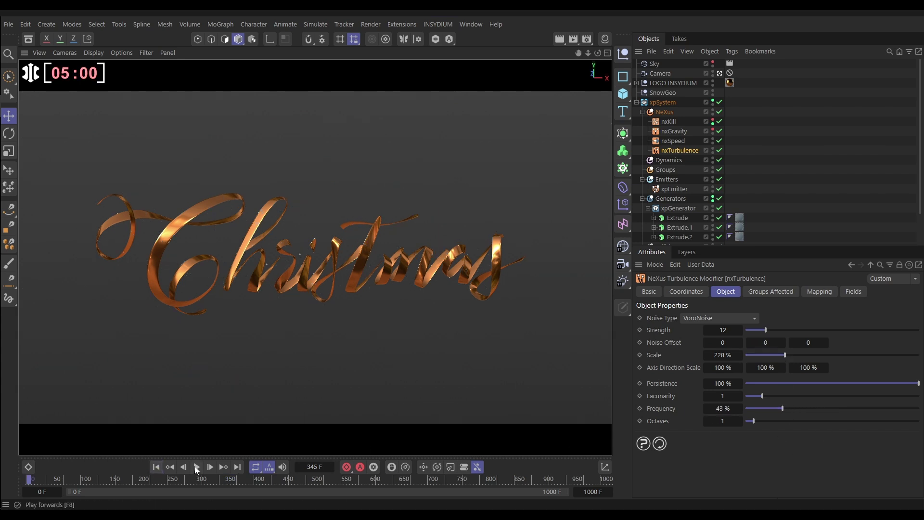
click(196, 467)
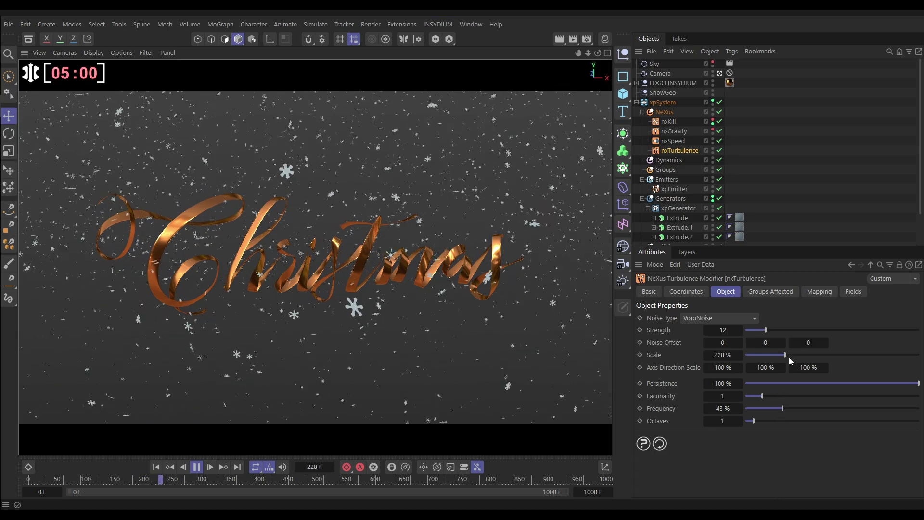
drag(789, 356, 790, 356)
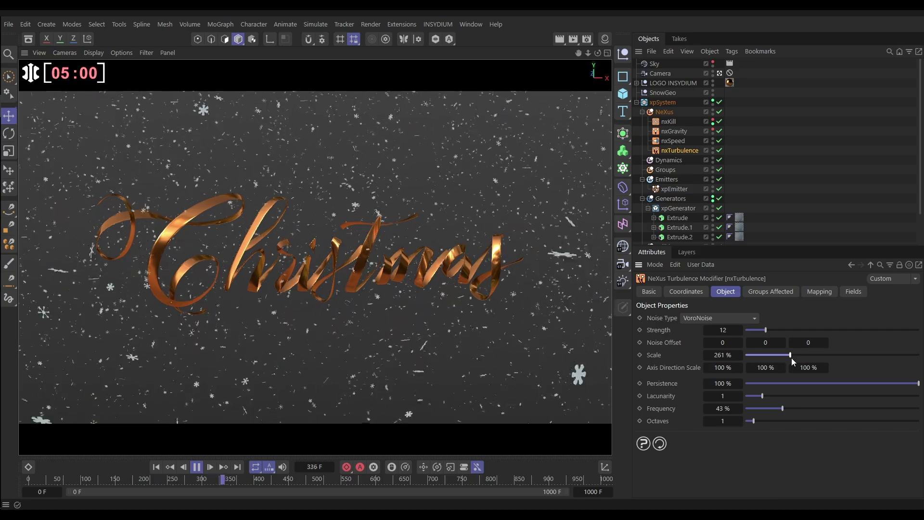
click(706, 331)
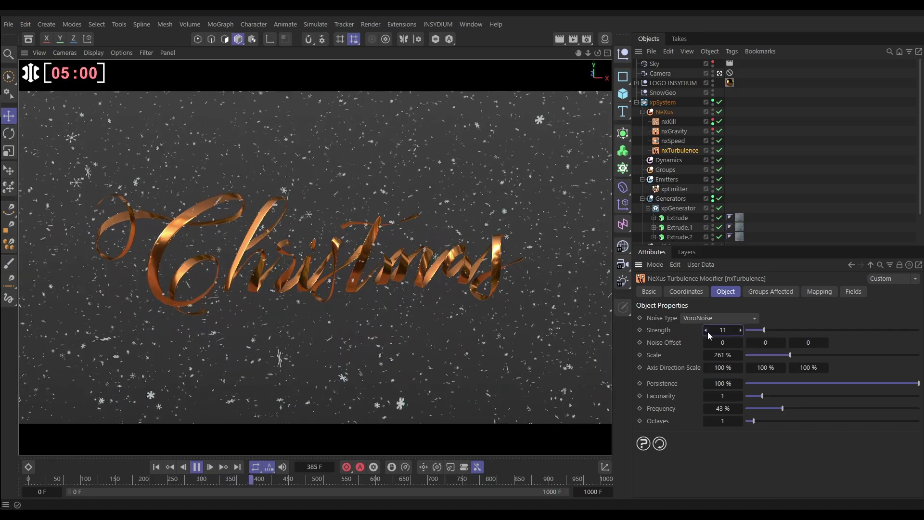
click(706, 331)
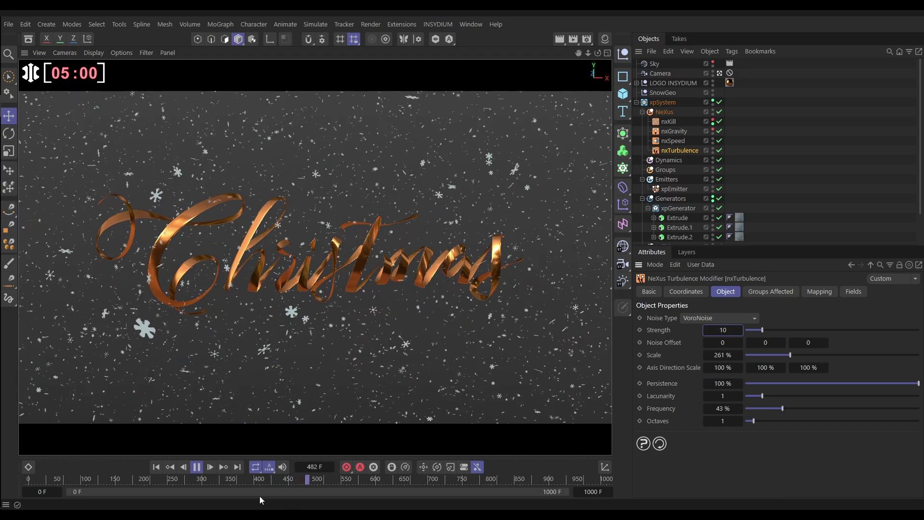
click(196, 467)
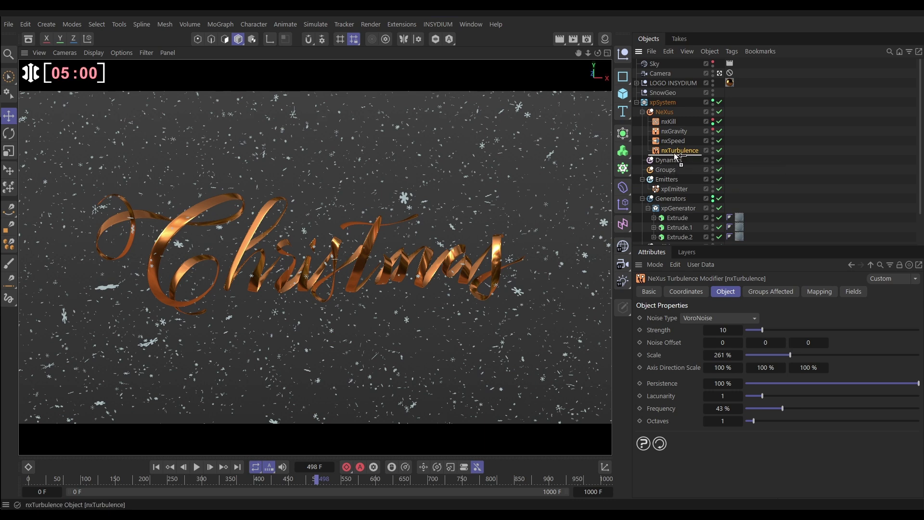
- Copy-paste nxTurbulence into nxTurbulence.1, switch it to Curl noise, and rewind
key(ctrl+c)
key(ctrl+v)
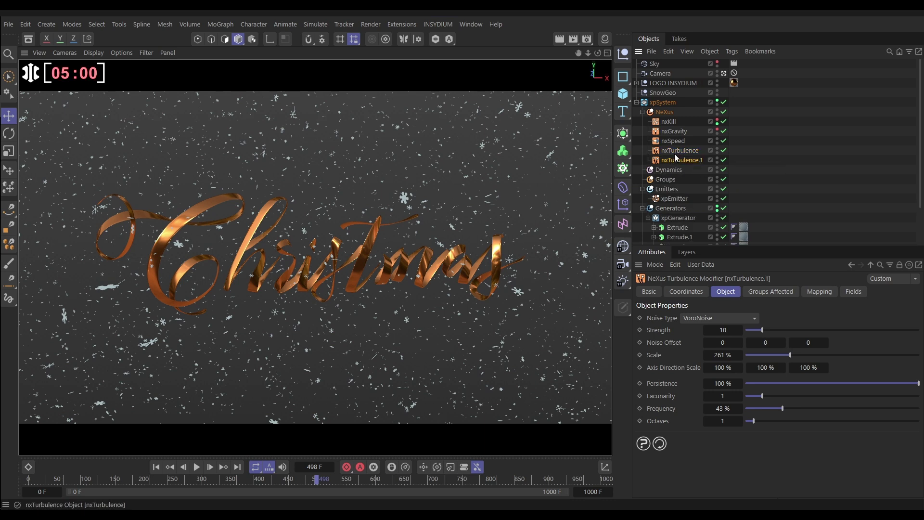
click(694, 319)
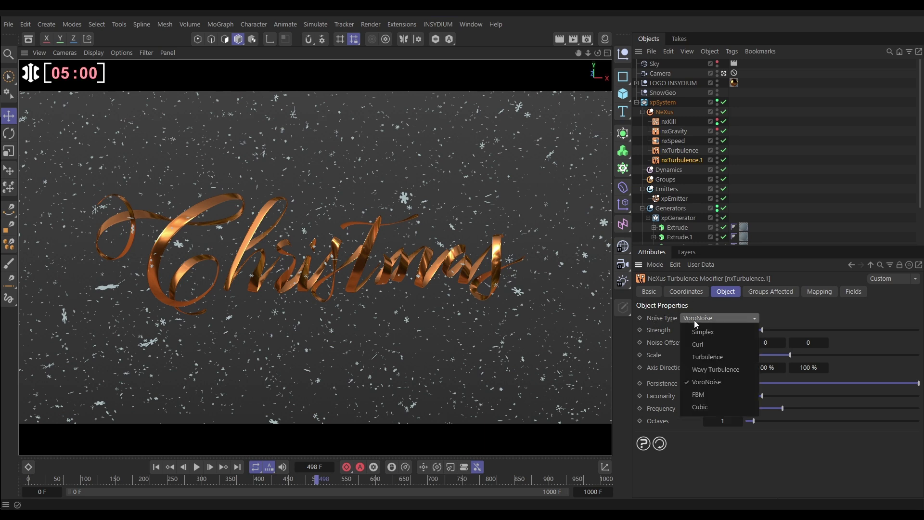
click(698, 345)
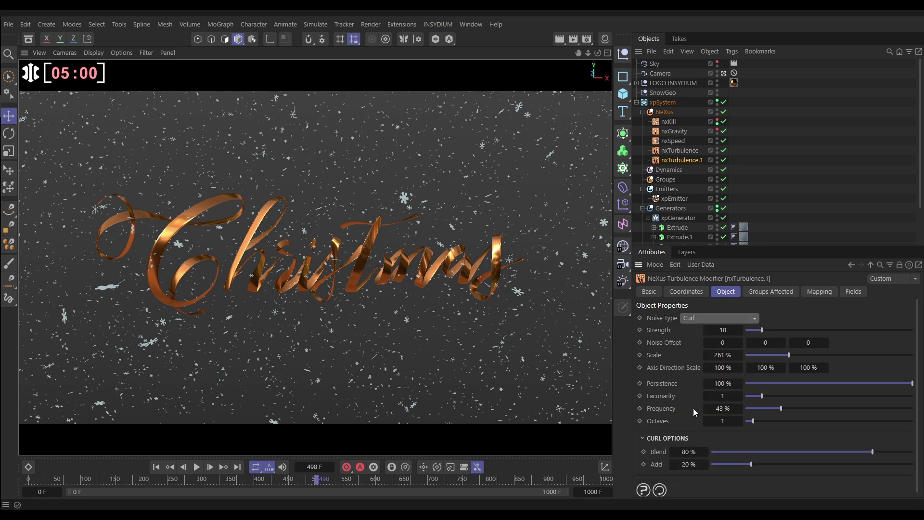
click(157, 467)
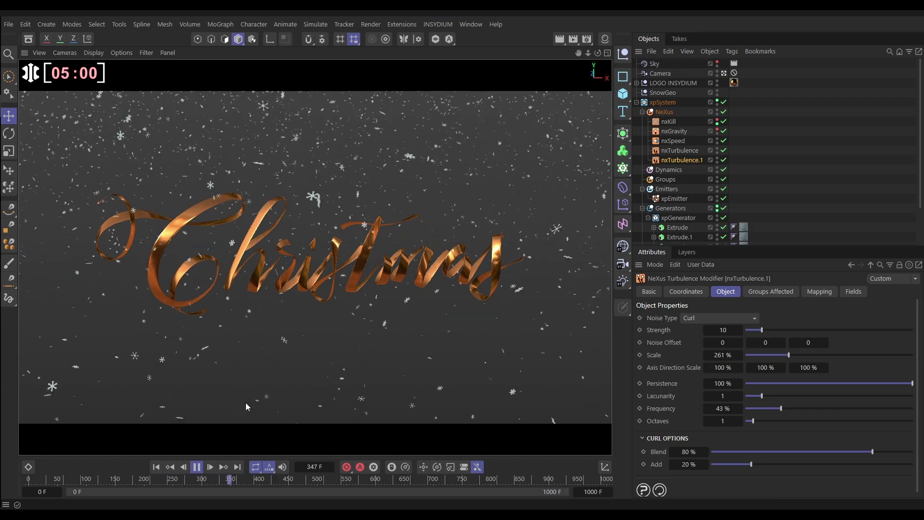
- Set the curl turbulence Strength to 4 and stop playback
click(714, 330)
text(4)
key(Return)
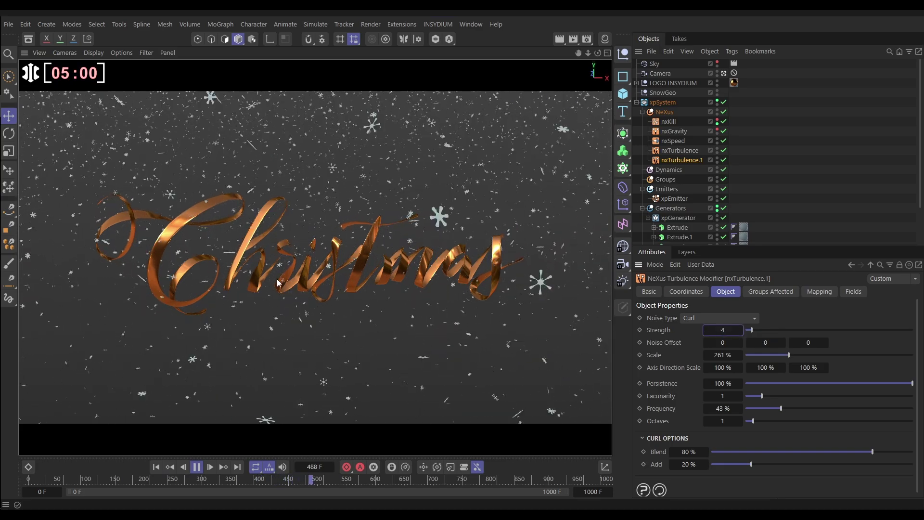
click(194, 467)
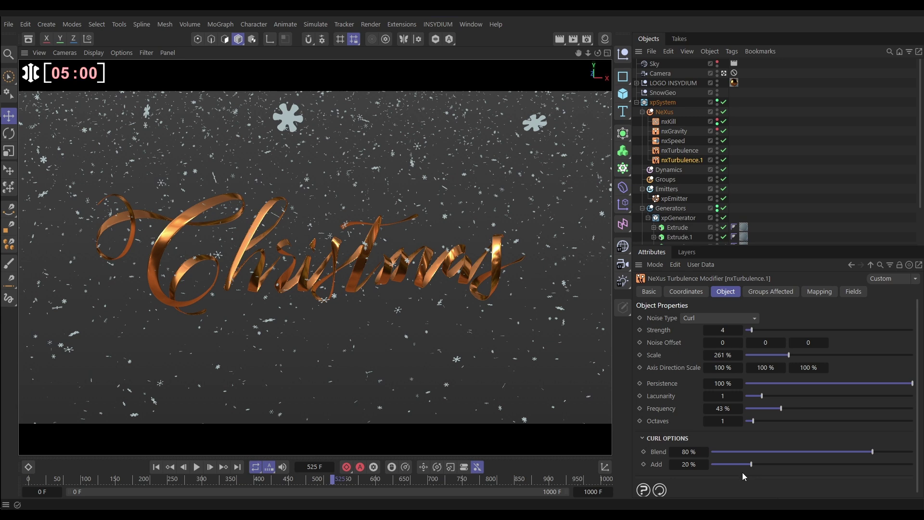
- Set curl Add to 0% and Blend to about 85.4%, replaying the snowfall to check
drag(750, 464, 749, 465)
drag(865, 450, 718, 455)
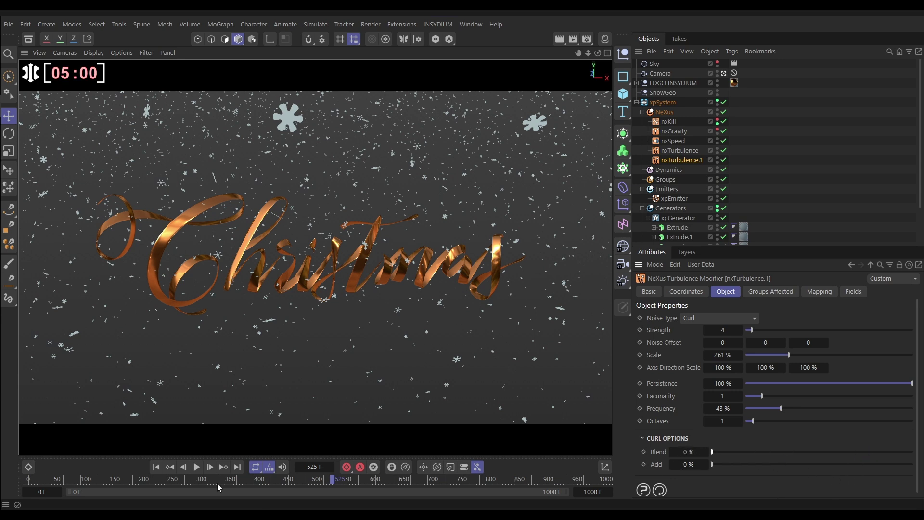
click(155, 467)
click(197, 467)
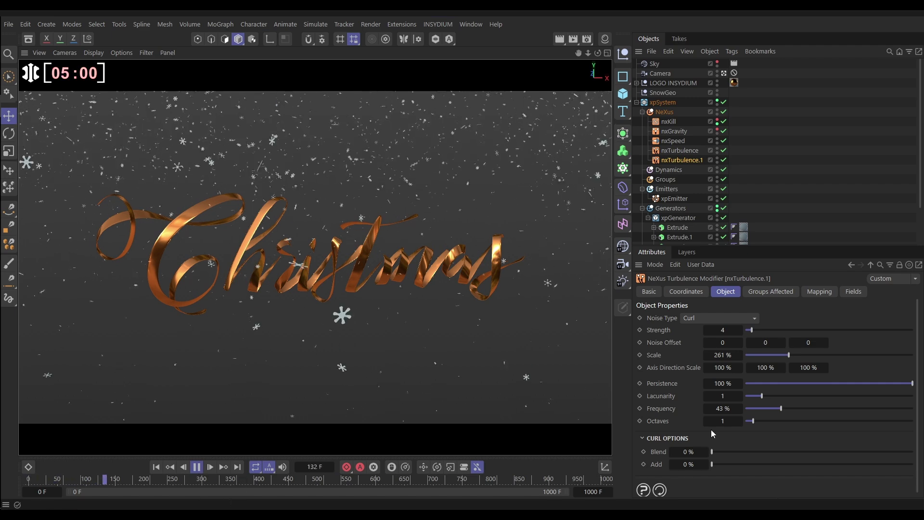
drag(718, 451, 887, 453)
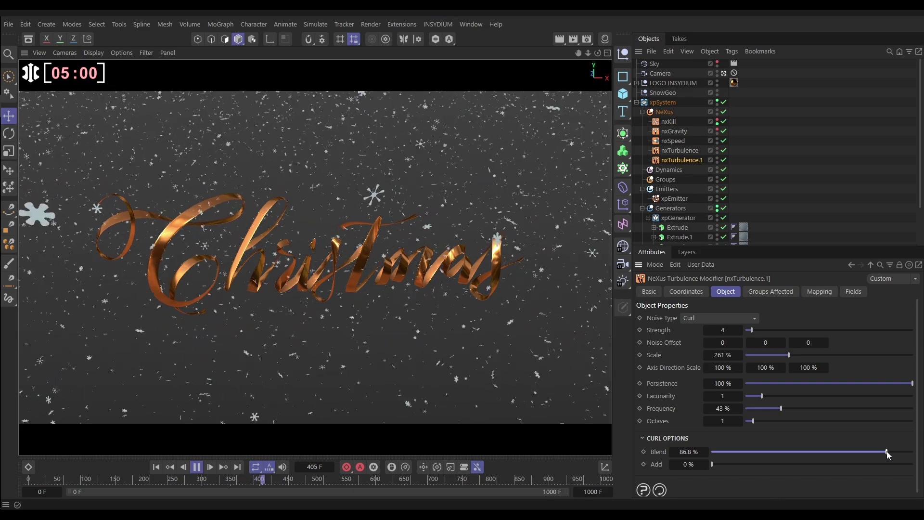
drag(888, 455, 884, 455)
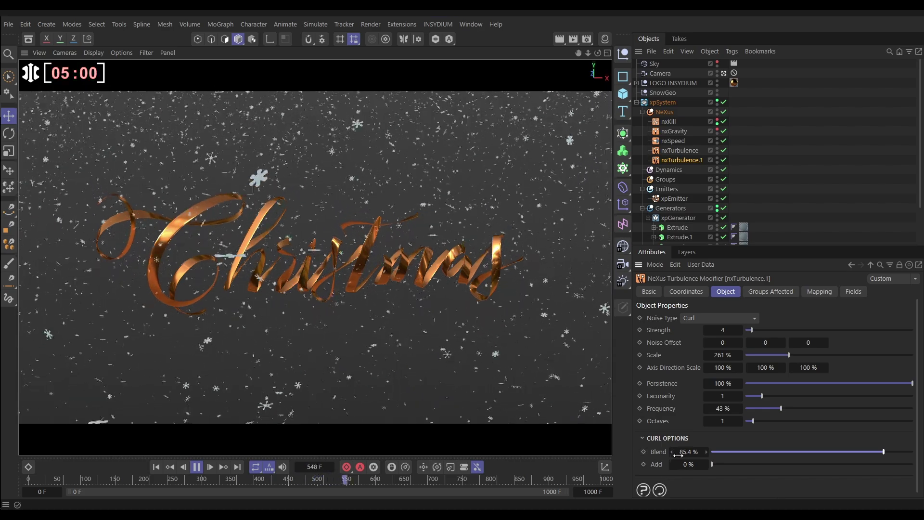
click(195, 470)
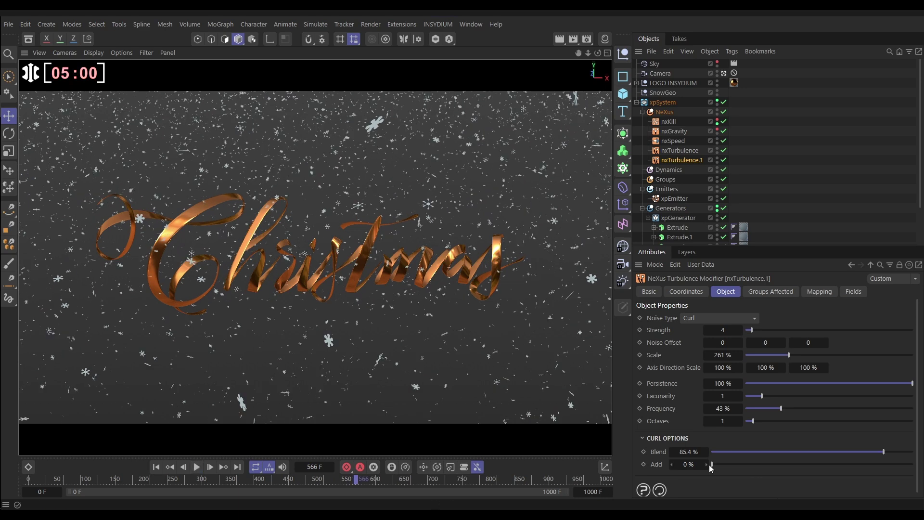
- Add a Radius mapping layer driving Curl Blend over a 0.4 cm to 1.4 cm range
click(812, 292)
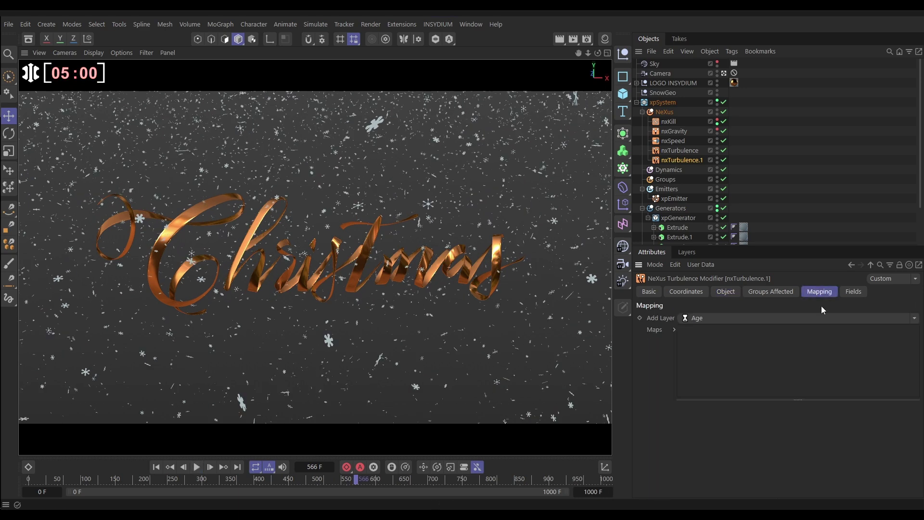
click(913, 319)
click(712, 258)
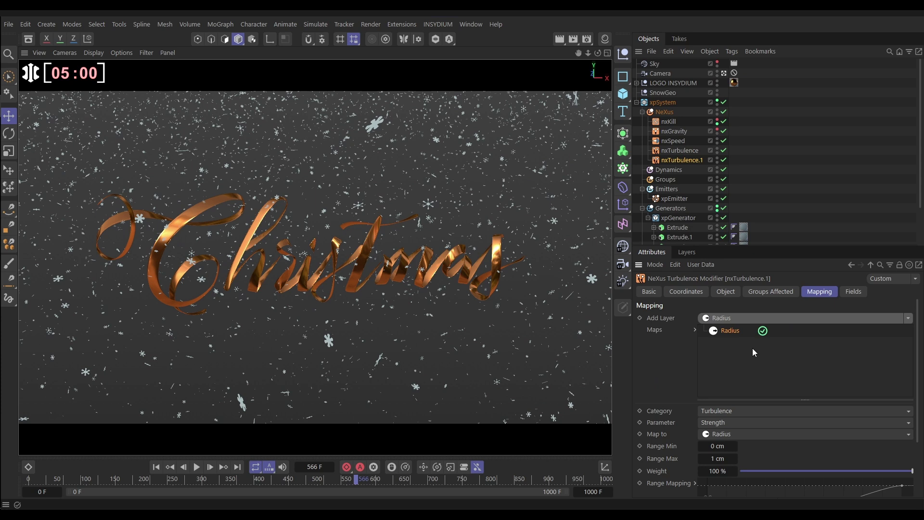
click(700, 412)
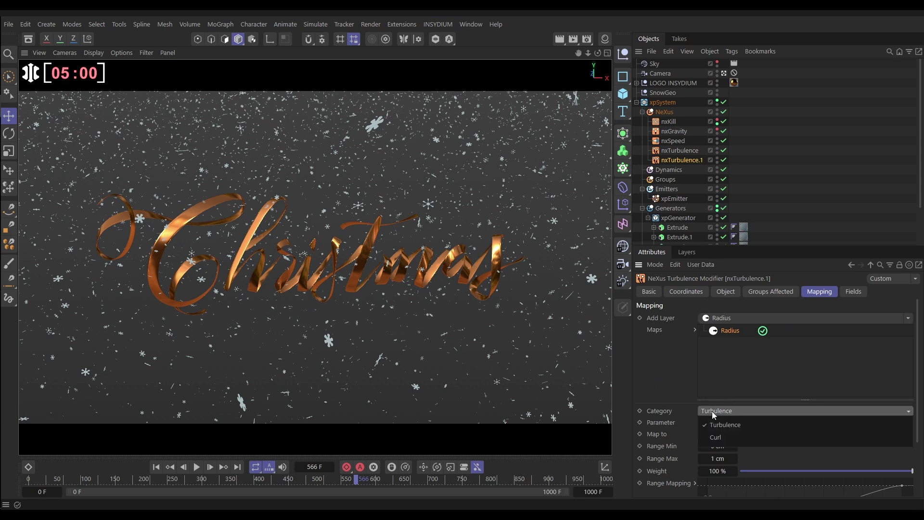
click(715, 437)
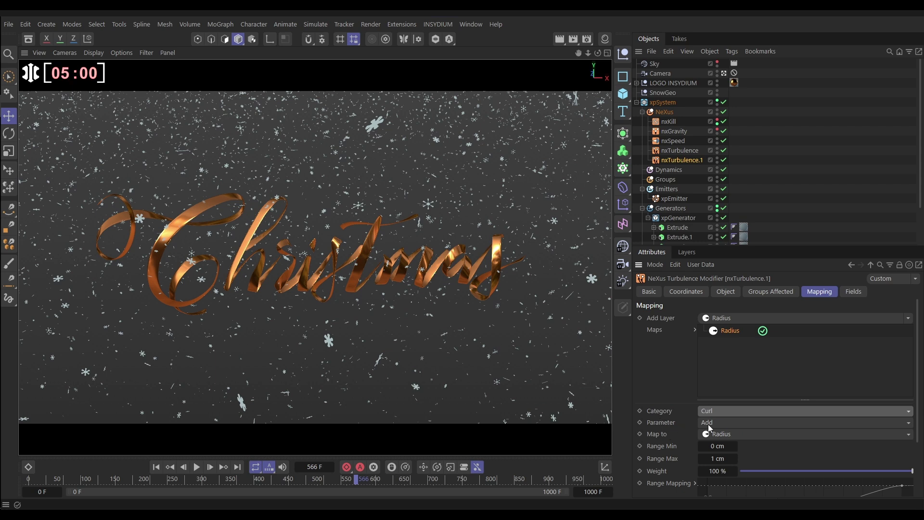
click(711, 425)
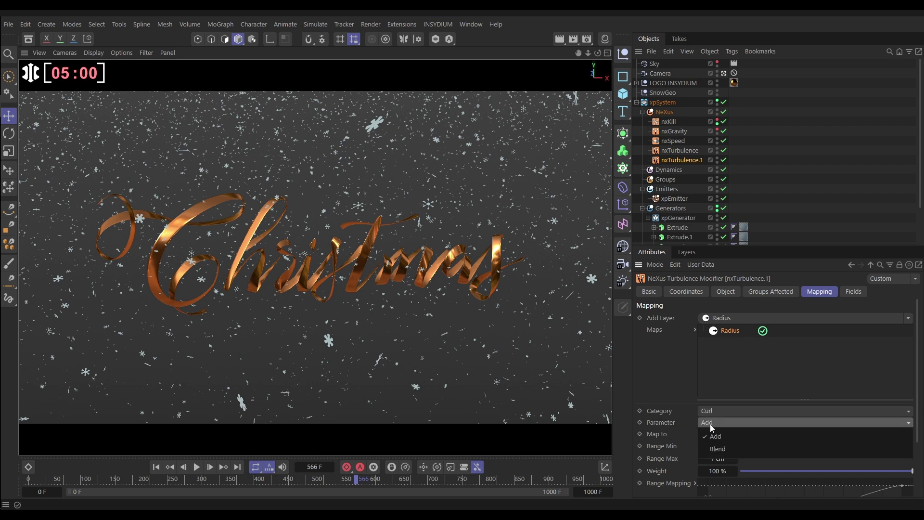
click(724, 449)
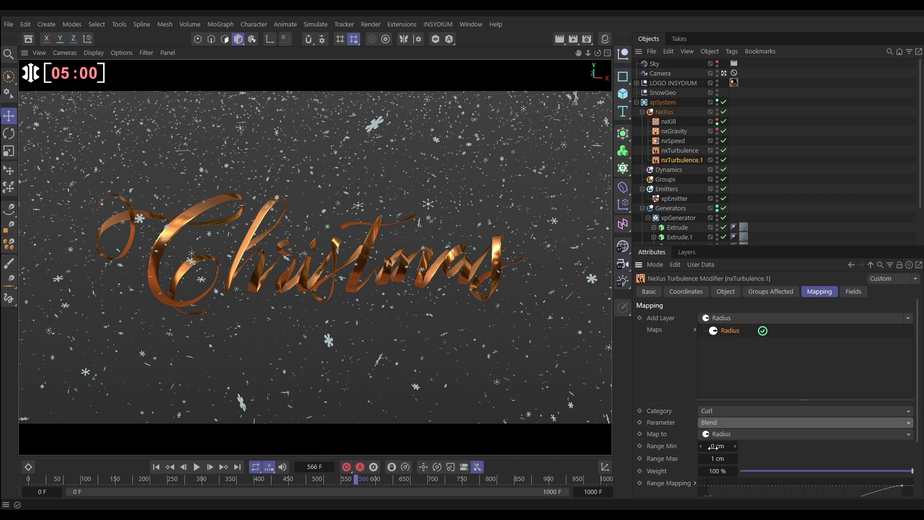
click(715, 447)
key(Tab)
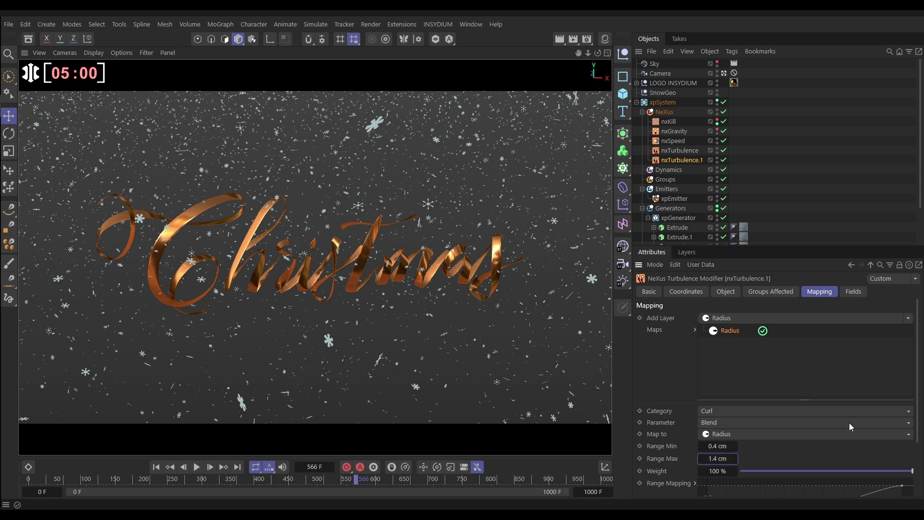
- Shape the Range Mapping curve to fall from 1.0 to 0 near 0.6, then replay
scroll(840, 462, down, 3)
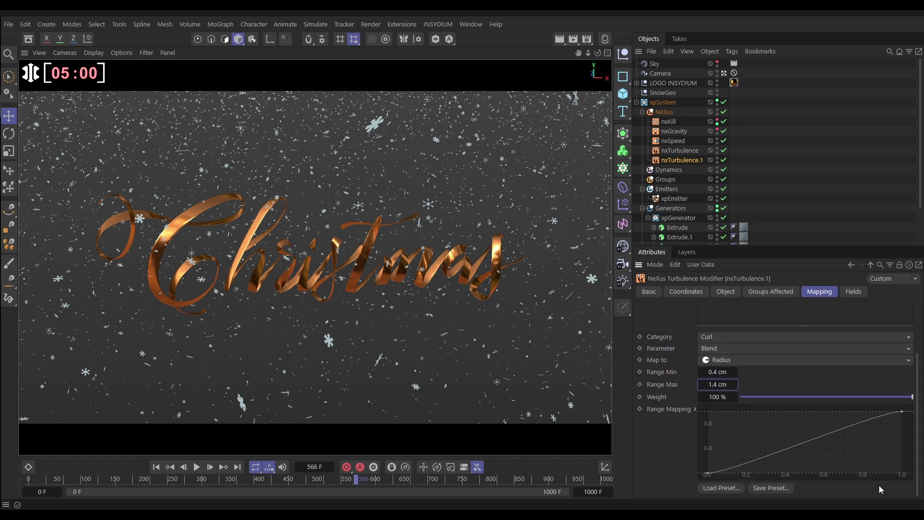
drag(707, 473, 702, 420)
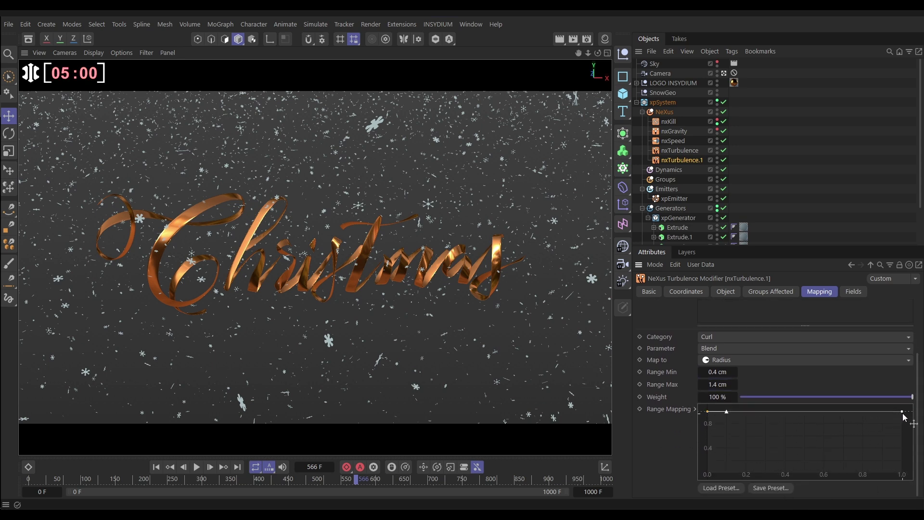
drag(903, 416, 753, 476)
click(156, 466)
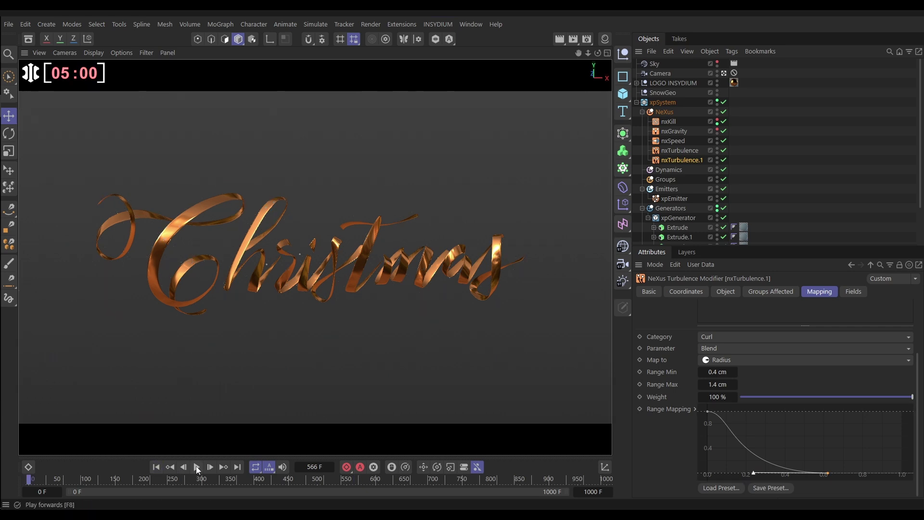
click(196, 466)
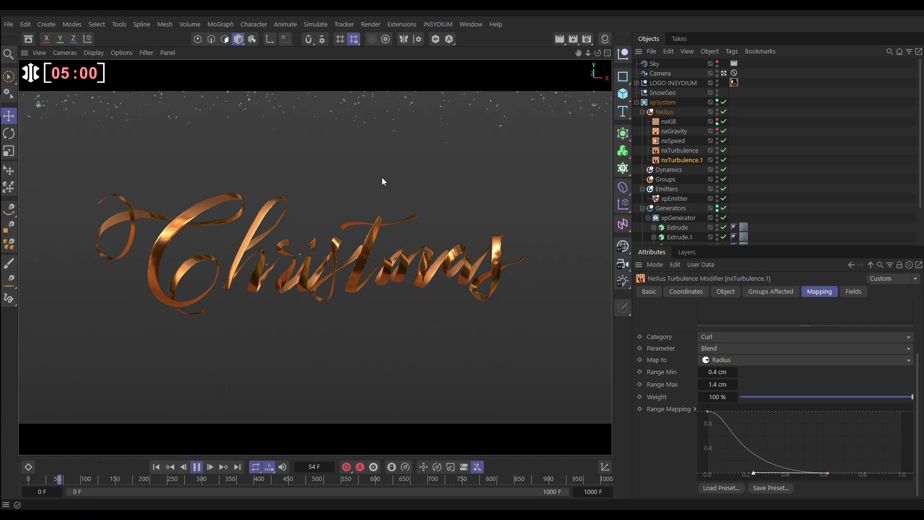